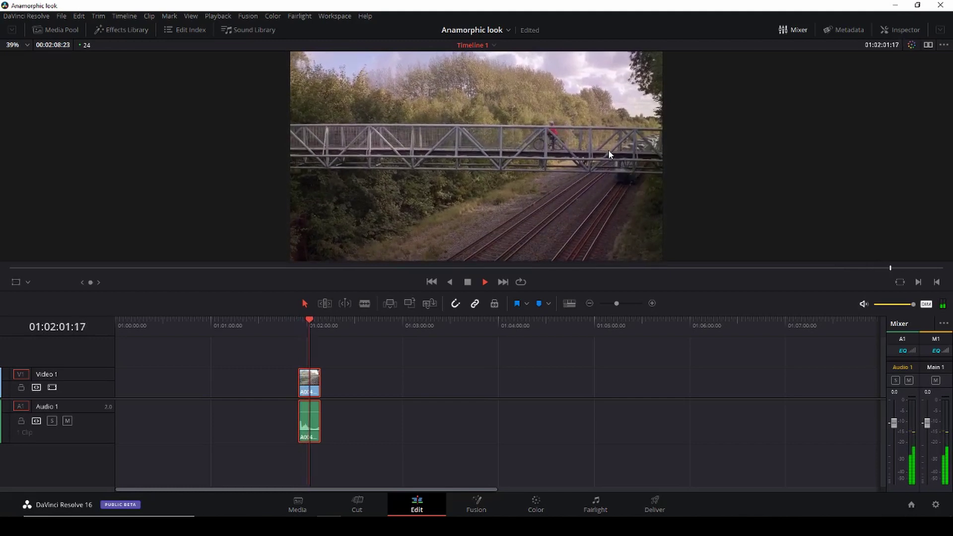
- Stop the train-under-bridge clip on Timeline 1 at timecode 01:02:03:16
{"action": "key", "text": "space"}
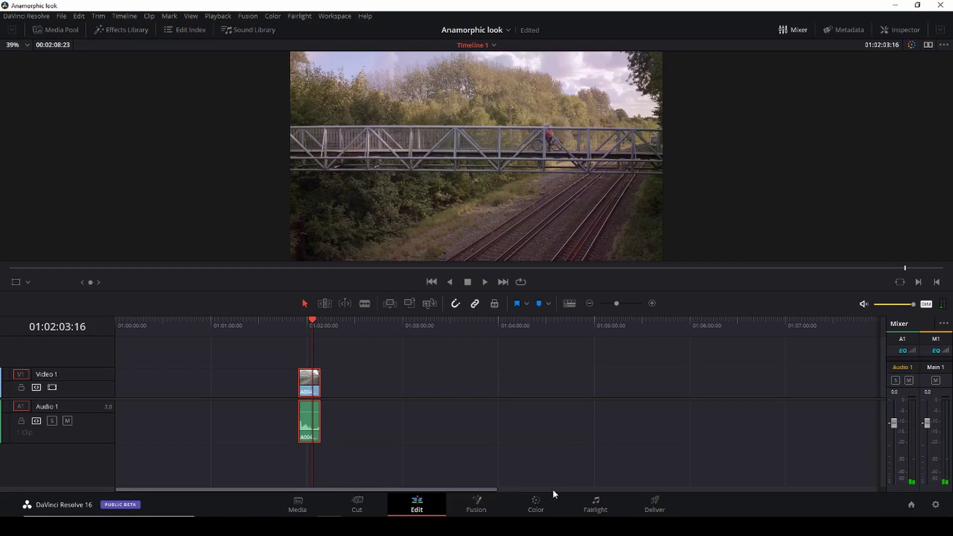
- Switch to the Color page and spread node 03 and the blue sky node further right
{"action": "left_click", "coordinate": [542, 496]}
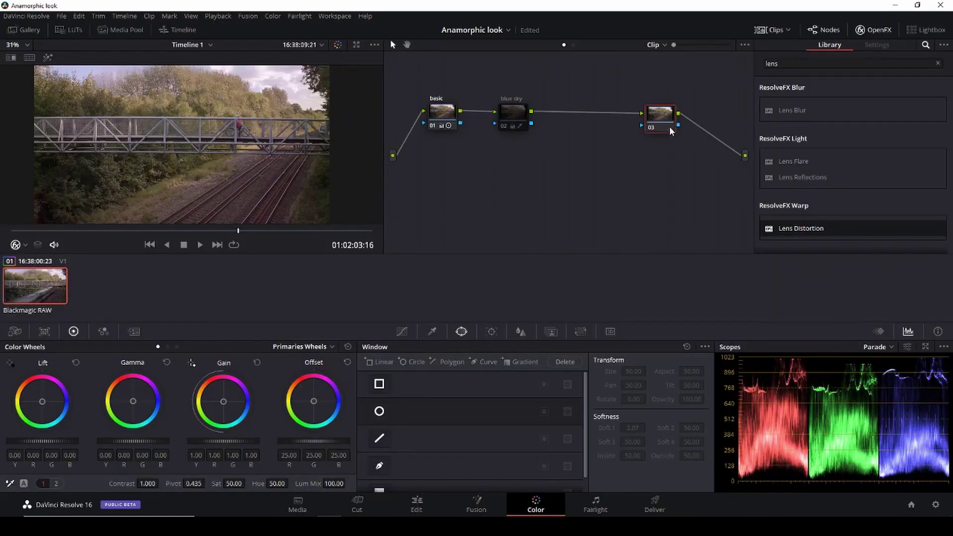
{"action": "left_click_drag", "start_coordinate": [671, 131], "coordinate": [694, 131]}
{"action": "left_click_drag", "start_coordinate": [516, 117], "coordinate": [554, 118]}
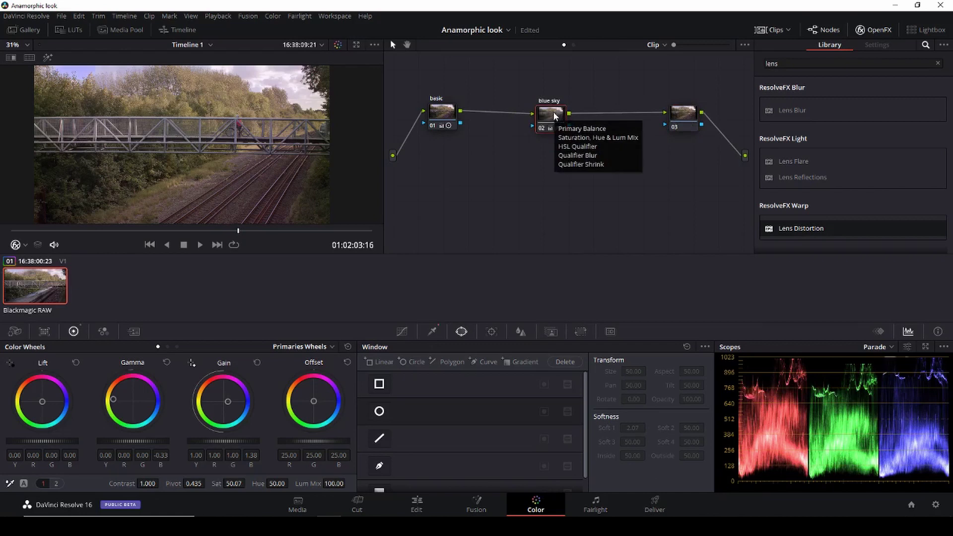
- Compare the basic and blue sky grades, disabling the basic node with Ctrl+D
{"action": "left_click", "coordinate": [444, 115]}
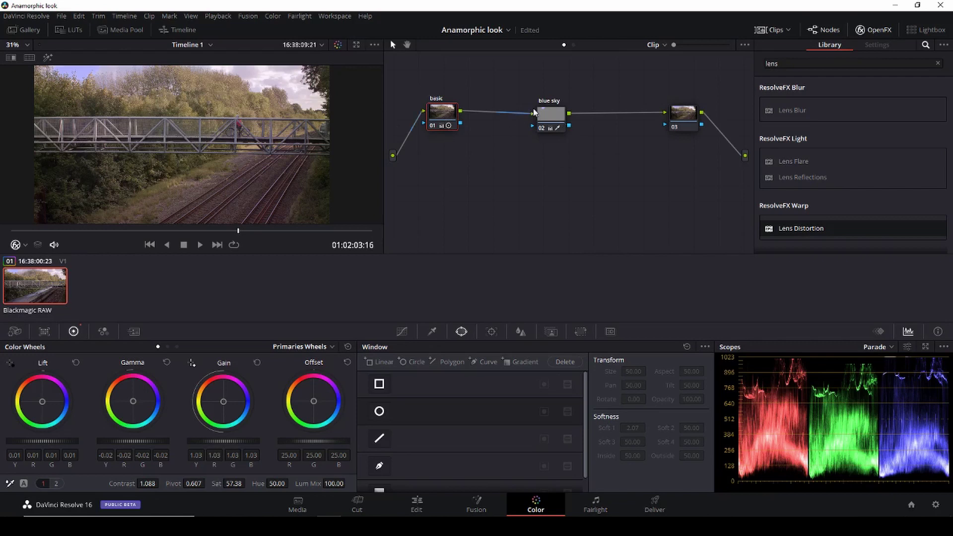
{"action": "left_click", "coordinate": [544, 114]}
{"action": "left_click", "coordinate": [442, 116]}
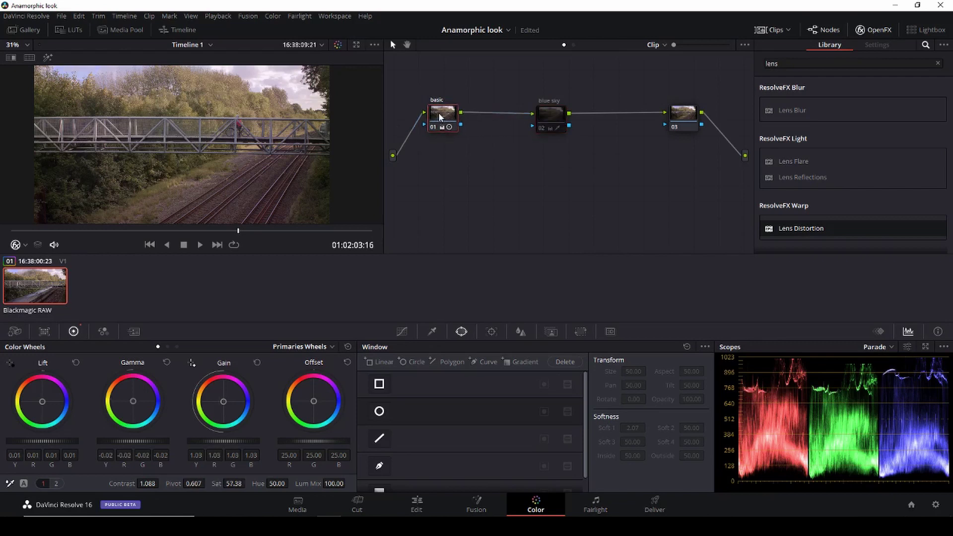
{"action": "key", "text": "ctrl+d"}
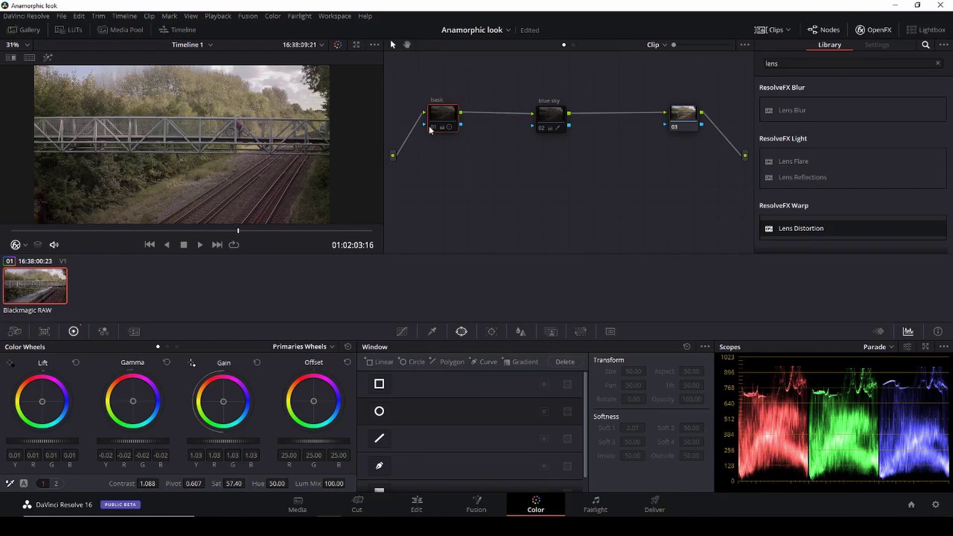
{"action": "scroll", "coordinate": [249, 174], "scroll_direction": "up", "scroll_amount": 1}
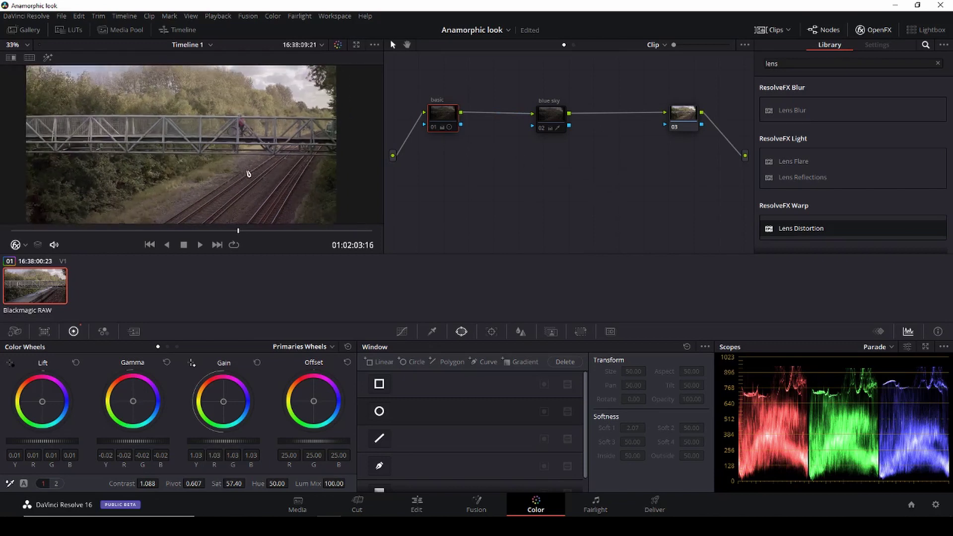
{"action": "scroll", "coordinate": [249, 174], "scroll_direction": "down", "scroll_amount": 1}
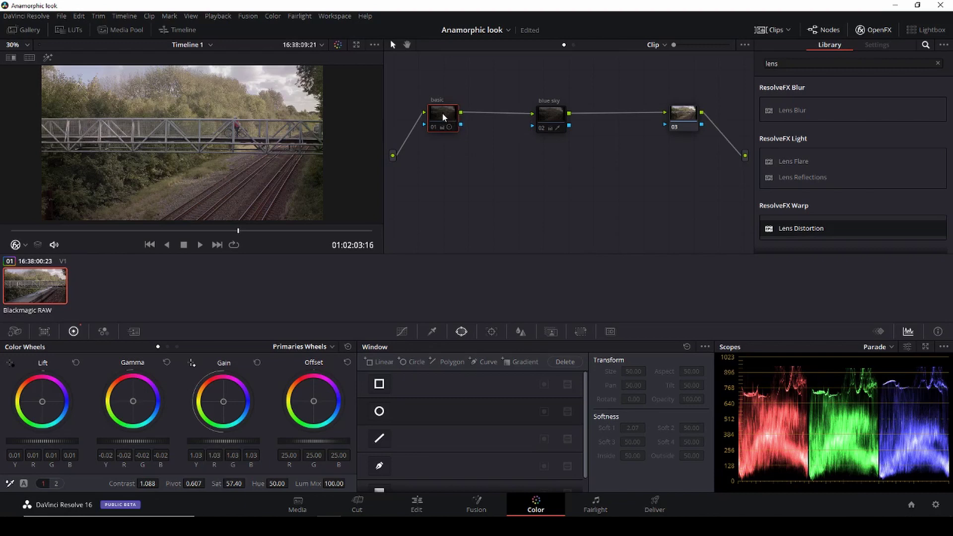
- Select the blue sky node, then move it and node 03 back left toward basic
{"action": "left_click", "coordinate": [557, 125]}
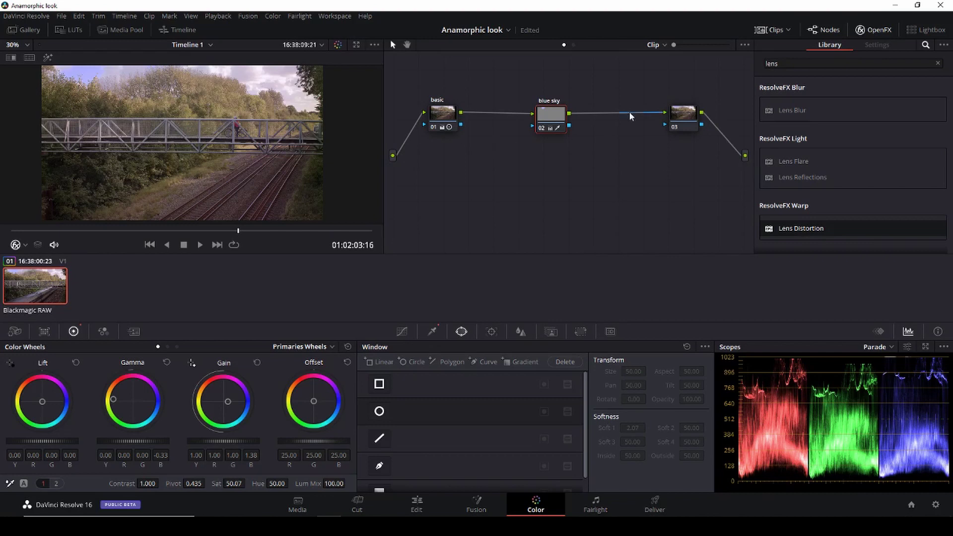
{"action": "left_click_drag", "start_coordinate": [691, 128], "coordinate": [653, 128]}
{"action": "left_click_drag", "start_coordinate": [550, 121], "coordinate": [504, 120]}
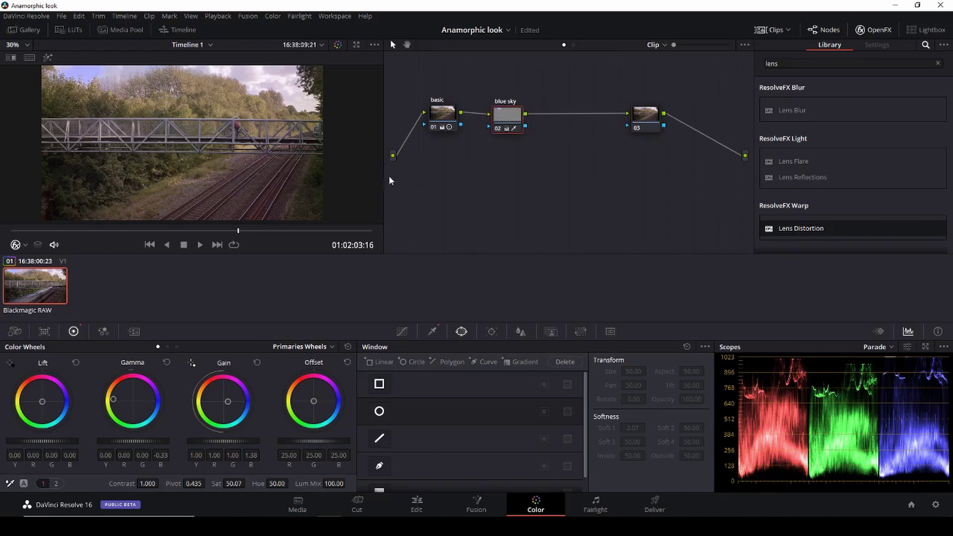
- Apply 2.40 Output Blanking from the Timeline menu and save the project with Ctrl+S
{"action": "left_click", "coordinate": [130, 17]}
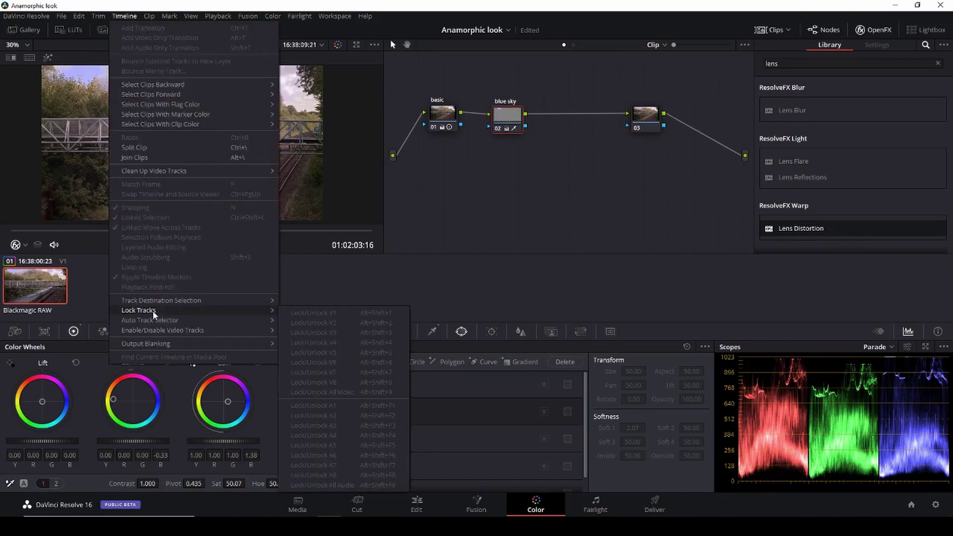
{"action": "mouse_move", "coordinate": [199, 344]}
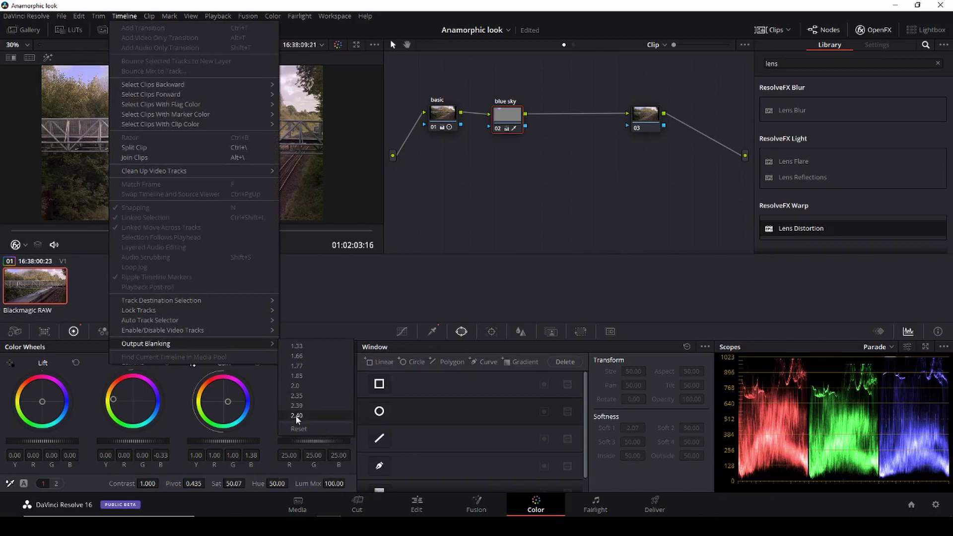
{"action": "left_click", "coordinate": [319, 419]}
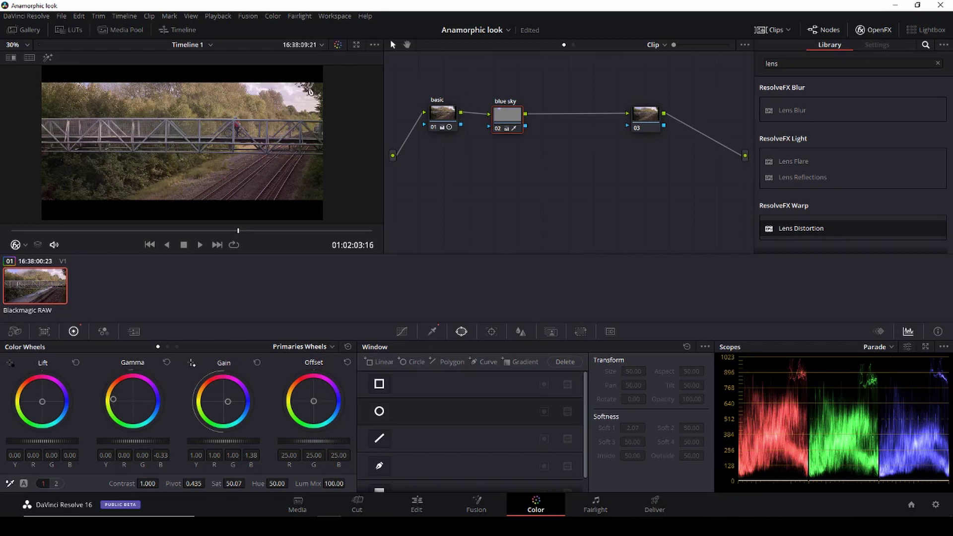
{"action": "key", "text": "ctrl+s"}
- Hide the OpenFX library and merge the basic and blue sky nodes into a compound node
{"action": "left_click", "coordinate": [880, 31]}
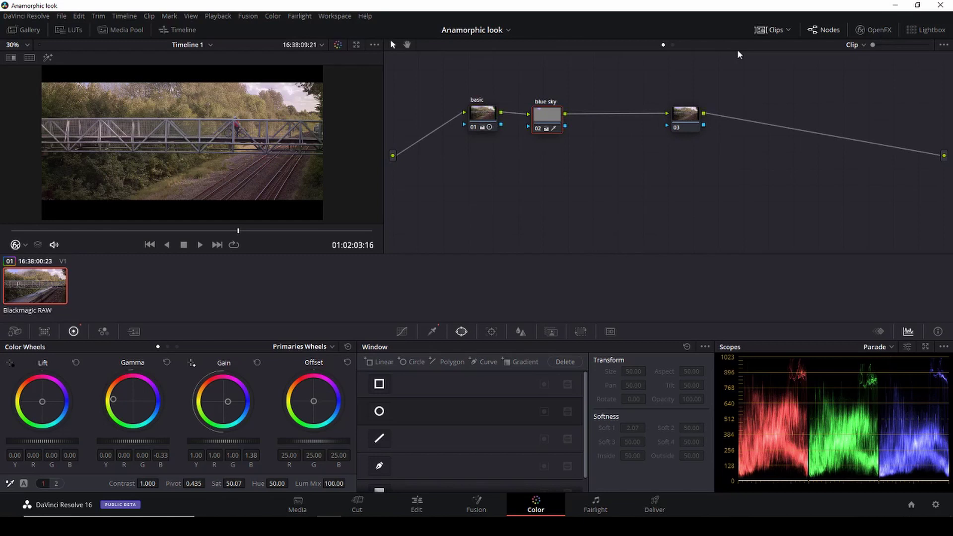
{"action": "left_click_drag", "start_coordinate": [691, 118], "coordinate": [723, 112]}
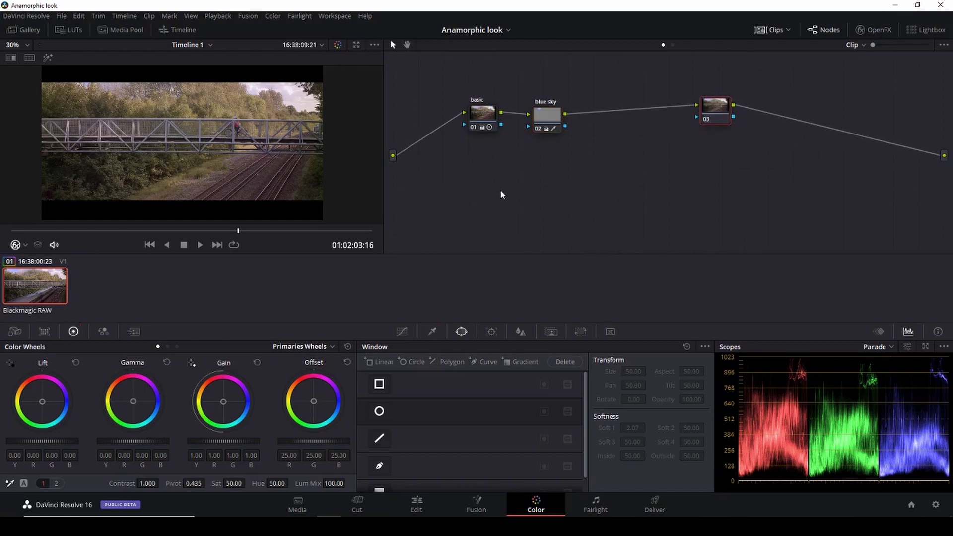
{"action": "left_click_drag", "start_coordinate": [447, 183], "coordinate": [604, 87]}
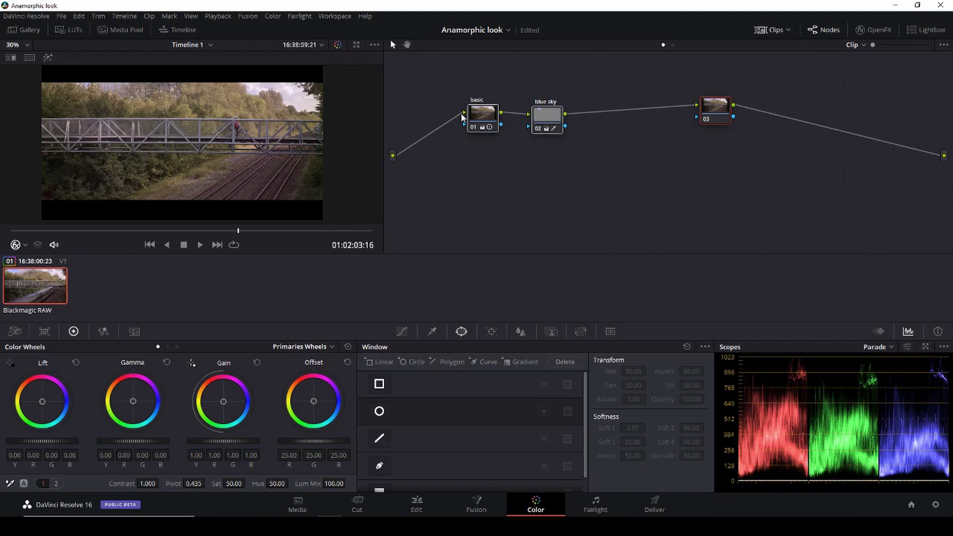
{"action": "right_click", "coordinate": [539, 118]}
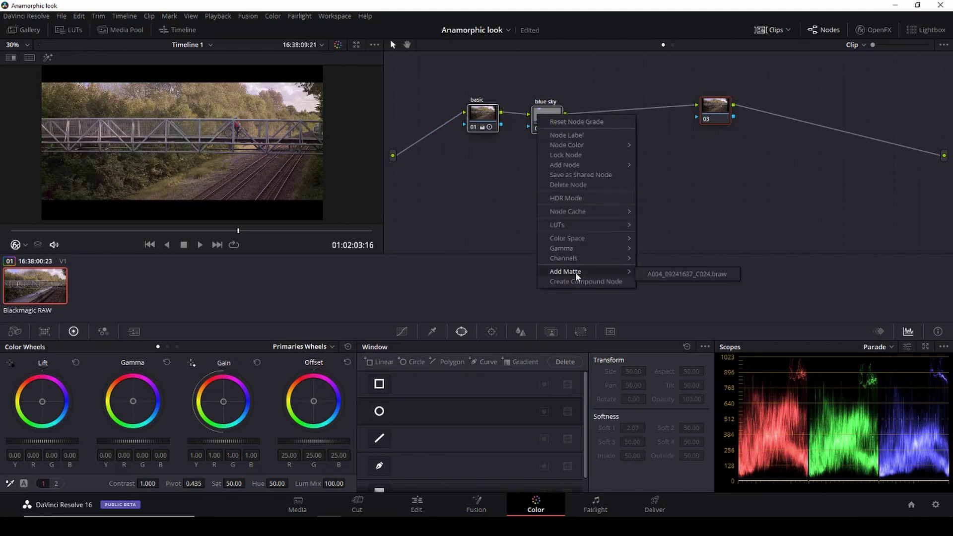
{"action": "left_click", "coordinate": [593, 282]}
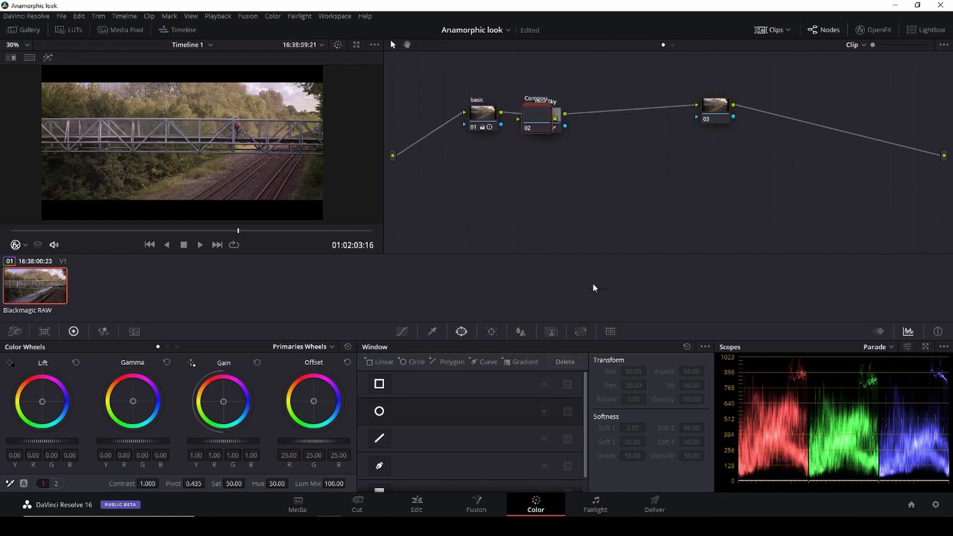
- Move the compound node left and look inside it before returning to the main graph
{"action": "left_click_drag", "start_coordinate": [536, 118], "coordinate": [421, 107]}
{"action": "right_click", "coordinate": [422, 86]}
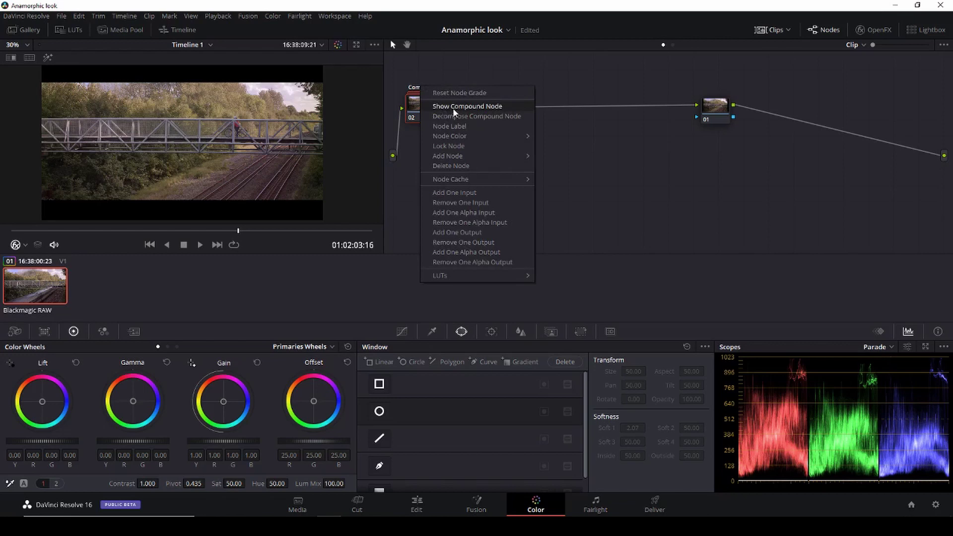
{"action": "mouse_move", "coordinate": [492, 136]}
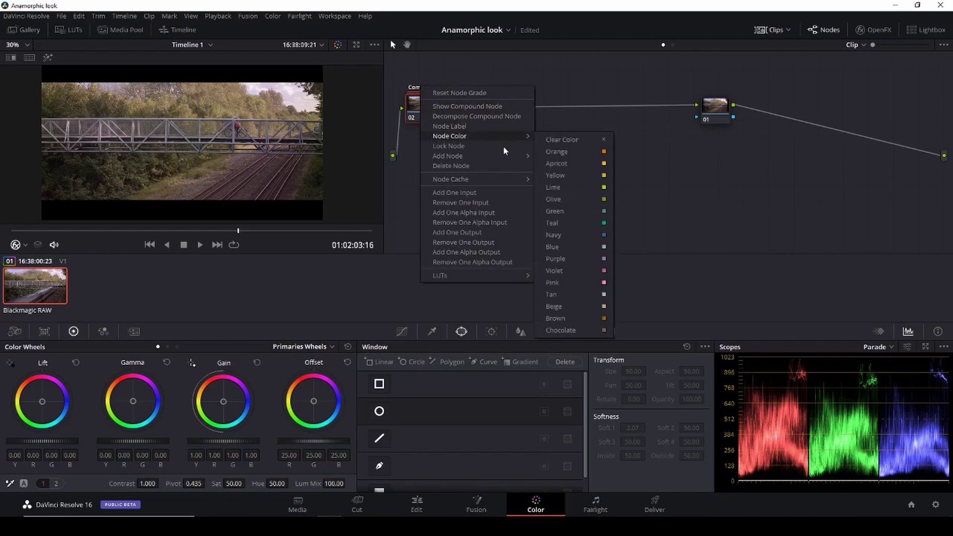
{"action": "left_click", "coordinate": [479, 106]}
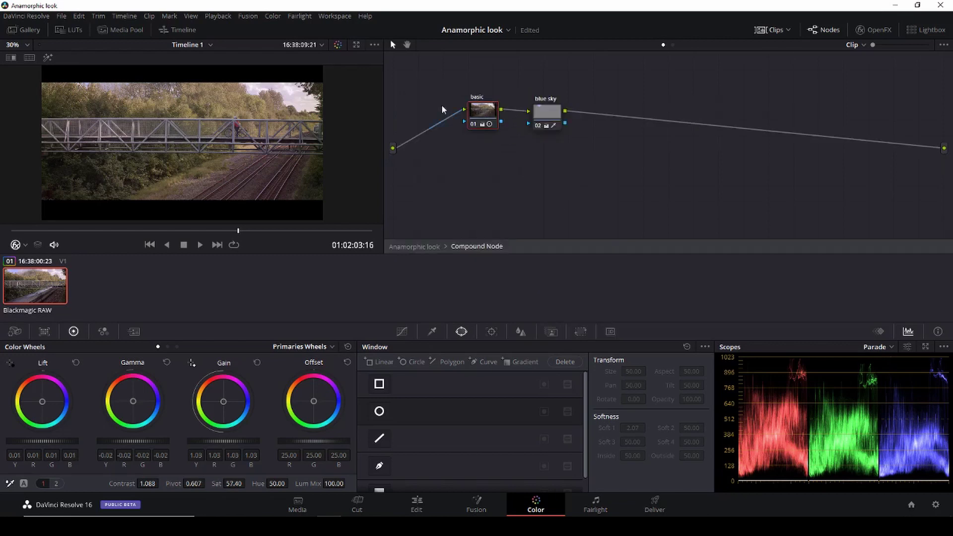
{"action": "left_click", "coordinate": [445, 246]}
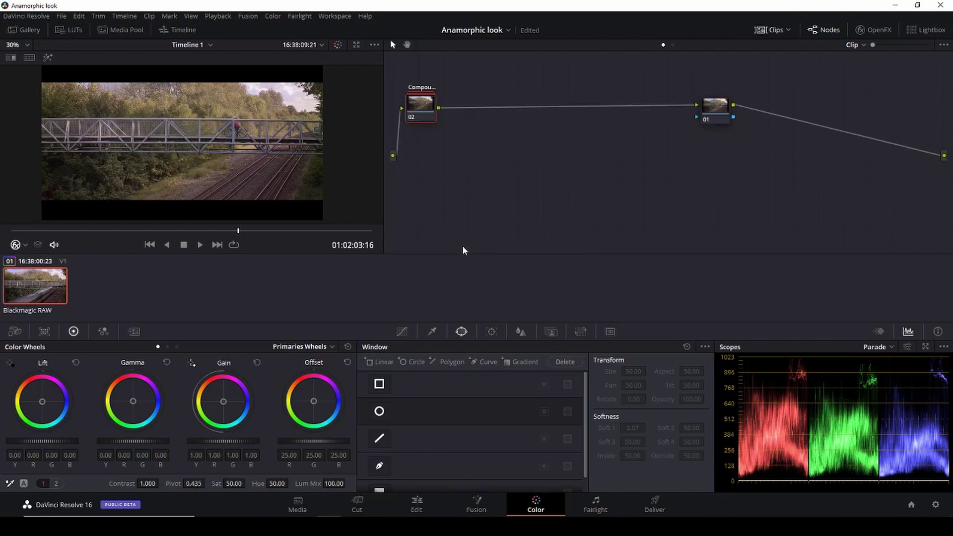
- Relabel the compound node 'colorgrade', clearing its default Compound Node label
{"action": "right_click", "coordinate": [422, 104]}
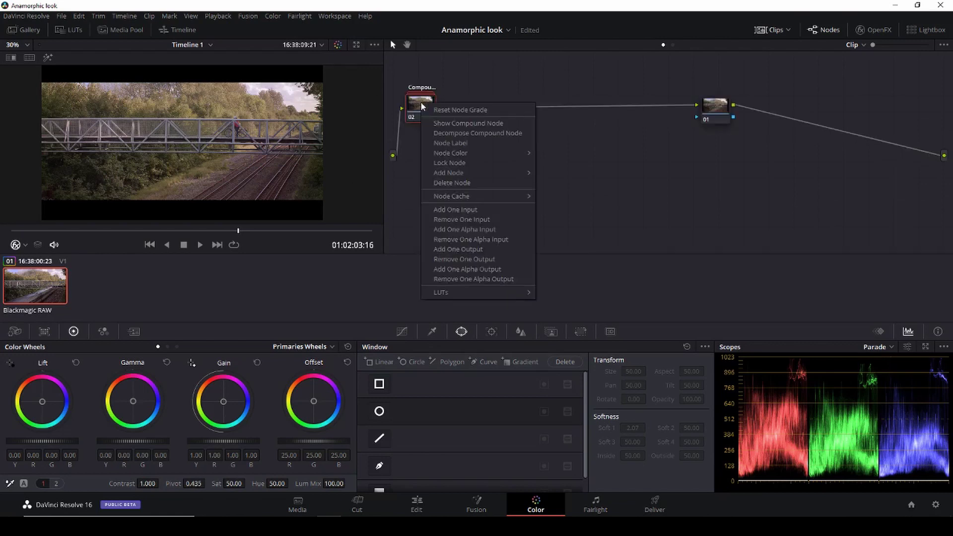
{"action": "left_click", "coordinate": [466, 144]}
{"action": "key", "text": "BackSpace"}
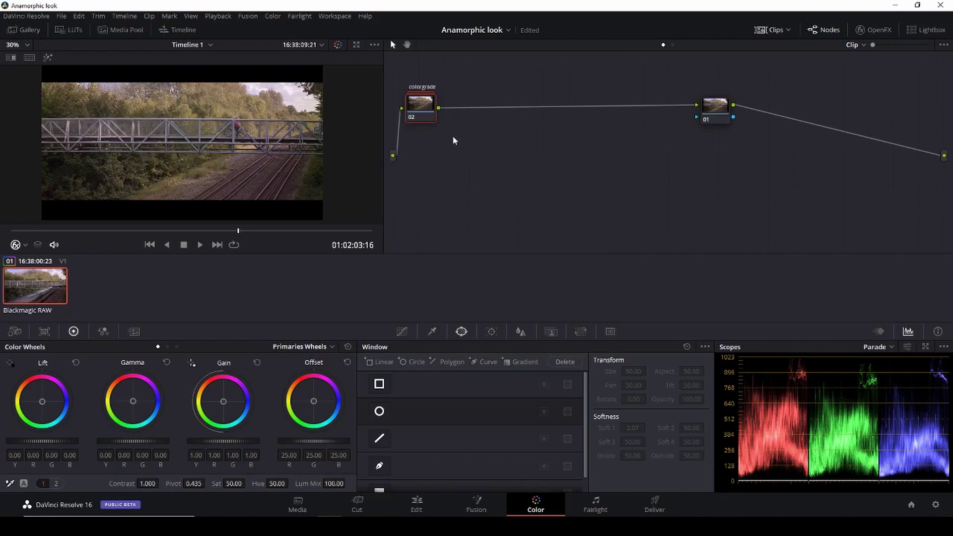
- Drag corrector node 01 left so it sits nearer the colorgrade compound node
{"action": "left_click_drag", "start_coordinate": [716, 115], "coordinate": [660, 122]}
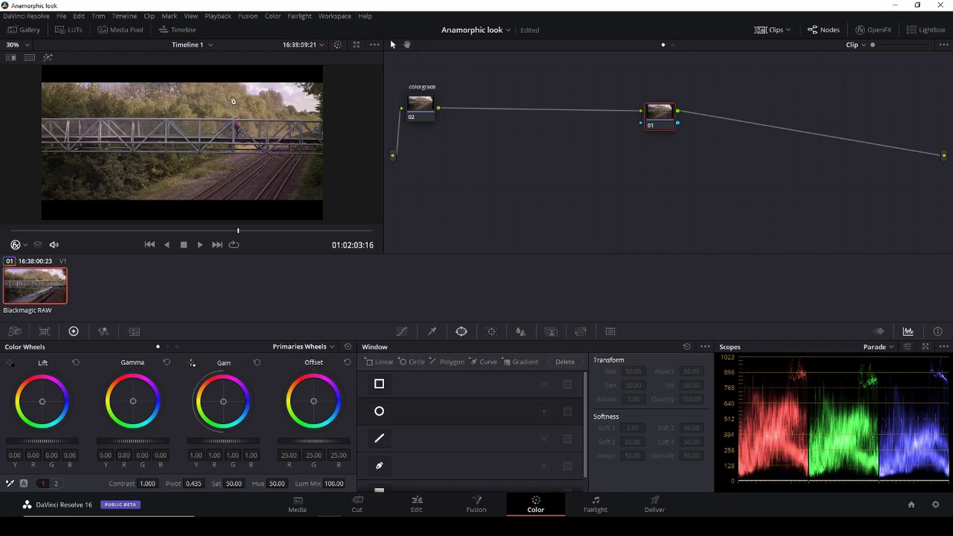
- Add a splitter-combiner node with three parallel nodes via Color > Nodes
{"action": "left_click", "coordinate": [271, 17]}
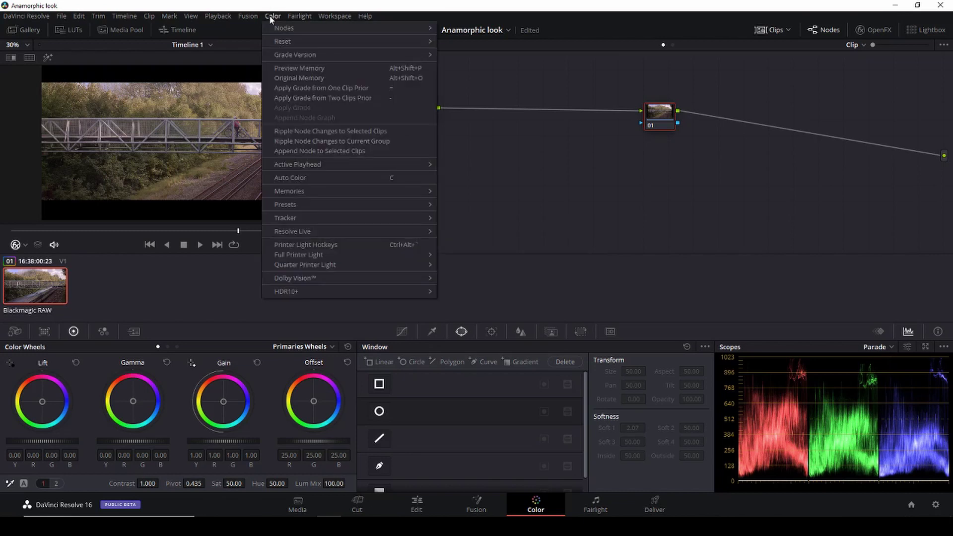
{"action": "mouse_move", "coordinate": [281, 28]}
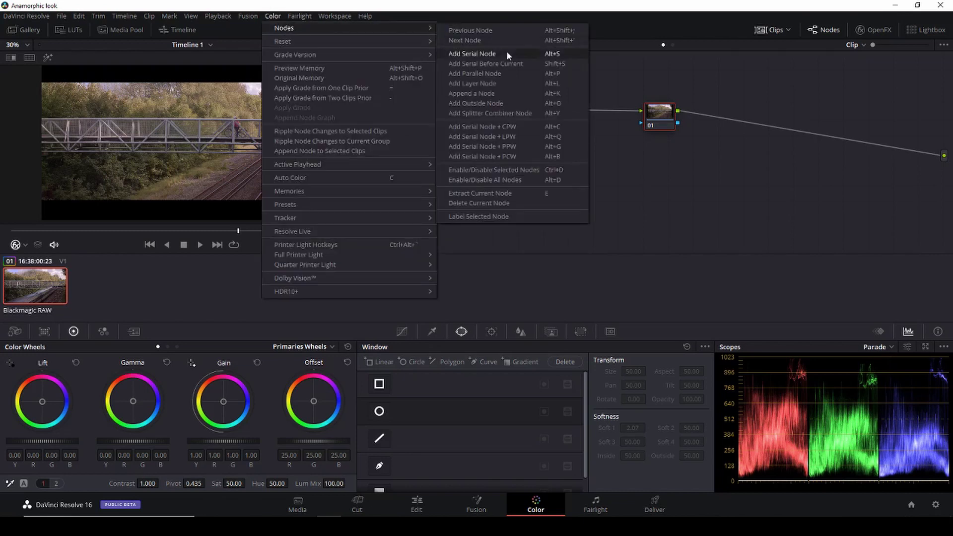
{"action": "left_click", "coordinate": [508, 114]}
- Move node 01 beside node 02 and shift the whole splitter group left next to it
{"action": "left_click_drag", "start_coordinate": [663, 112], "coordinate": [479, 109]}
{"action": "left_click_drag", "start_coordinate": [639, 80], "coordinate": [849, 237]}
{"action": "left_click_drag", "start_coordinate": [812, 125], "coordinate": [642, 122]}
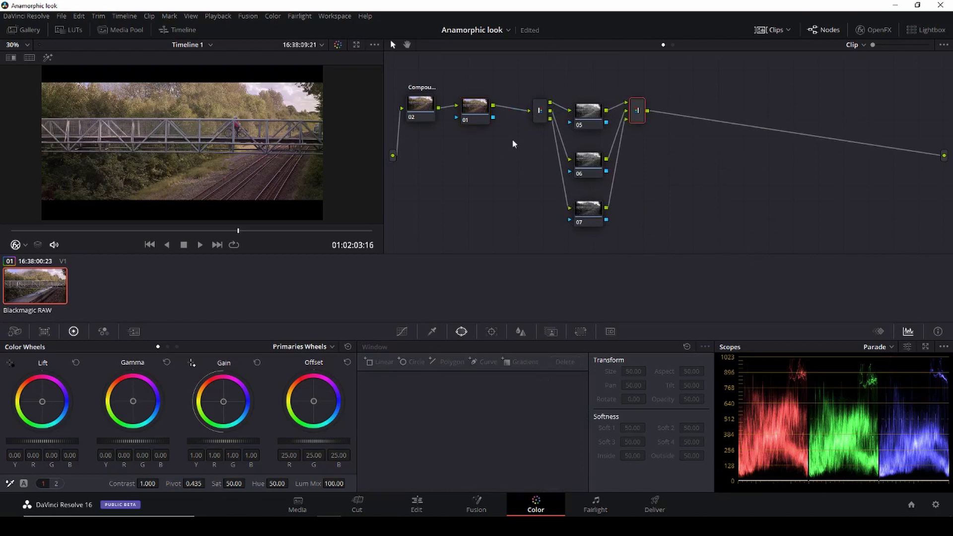
- Save the project and label parallel node 05 'red'
{"action": "key", "text": "ctrl+s"}
{"action": "right_click", "coordinate": [592, 125]}
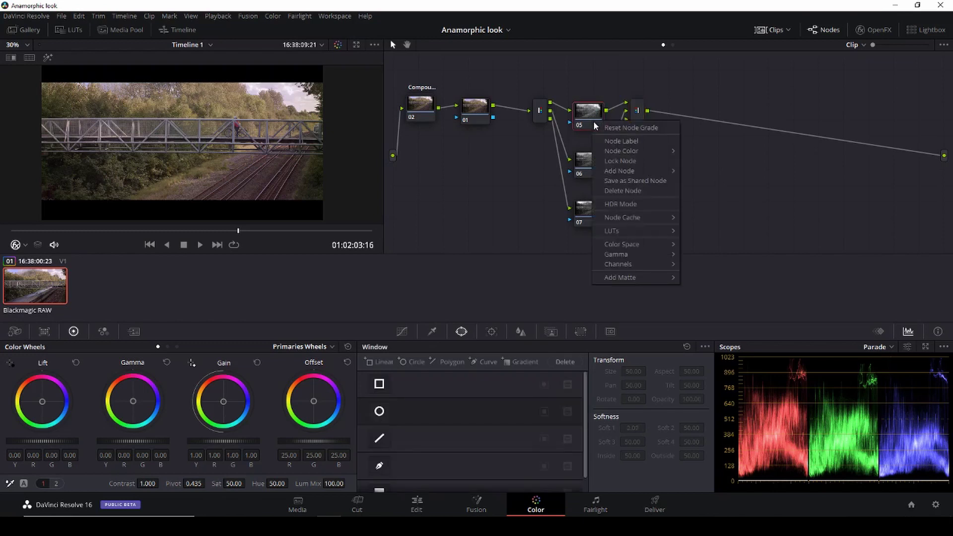
{"action": "left_click", "coordinate": [616, 141]}
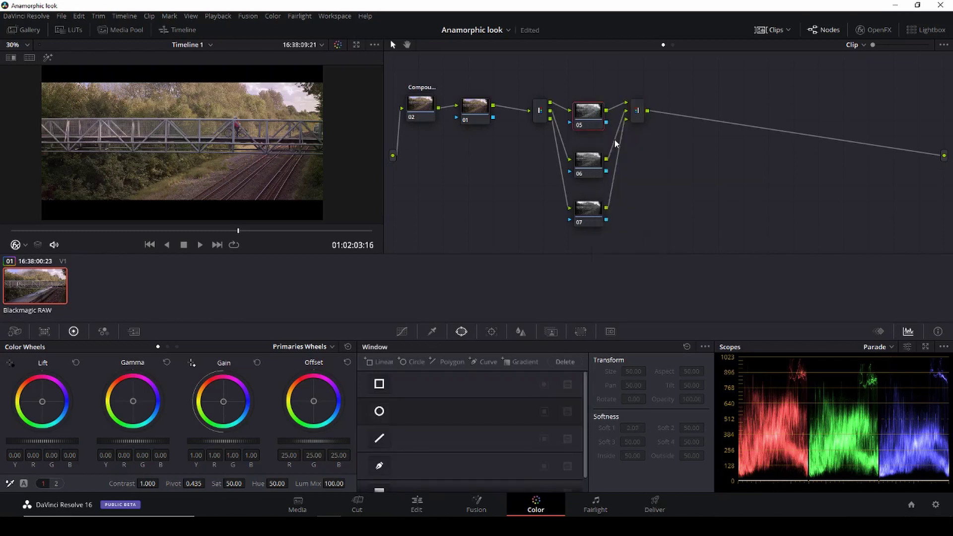
- Label node 06 'green' and node 07 'blue'
{"action": "right_click", "coordinate": [588, 161]}
{"action": "left_click", "coordinate": [610, 183]}
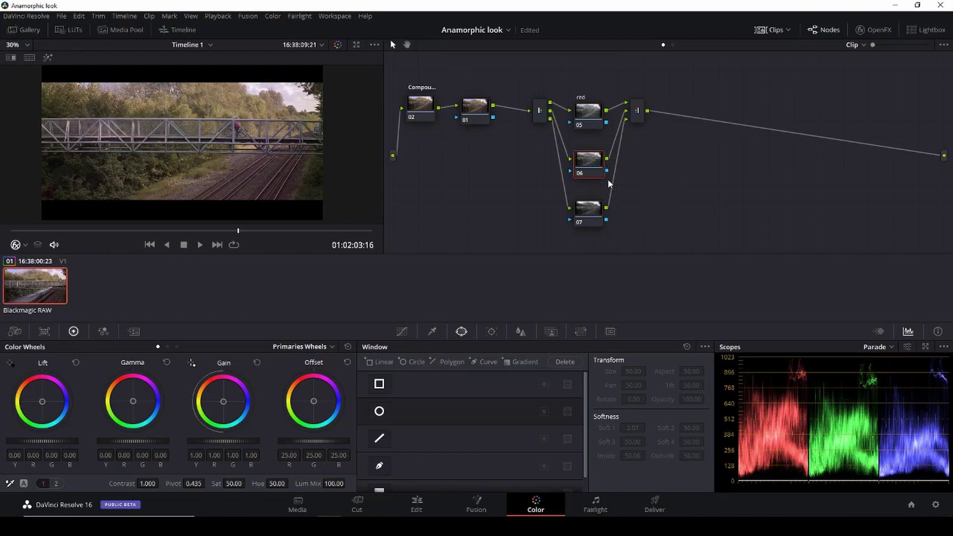
{"action": "type", "text": "green"}
{"action": "left_click", "coordinate": [591, 208]}
{"action": "right_click", "coordinate": [589, 204]}
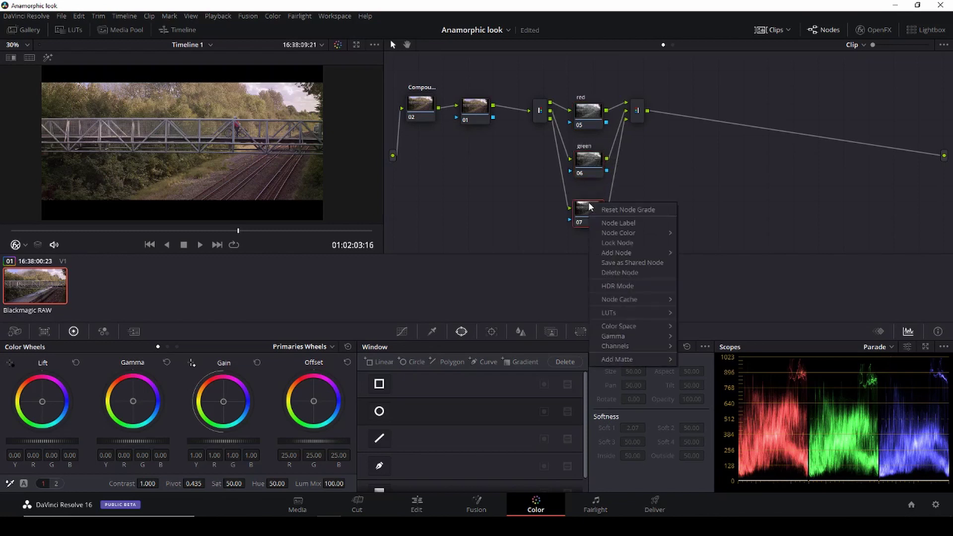
{"action": "left_click", "coordinate": [612, 223]}
{"action": "type", "text": "b"}
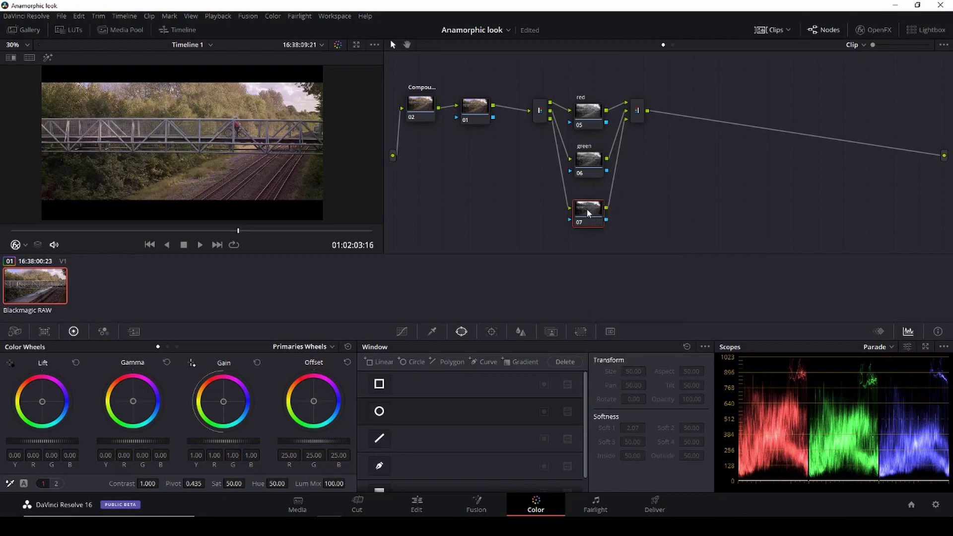
{"action": "type", "text": "lue"}
- Select the red node 05 and shift the viewed picture to the right
{"action": "left_click", "coordinate": [593, 118]}
{"action": "scroll", "coordinate": [266, 152], "scroll_direction": "up", "scroll_amount": 3}
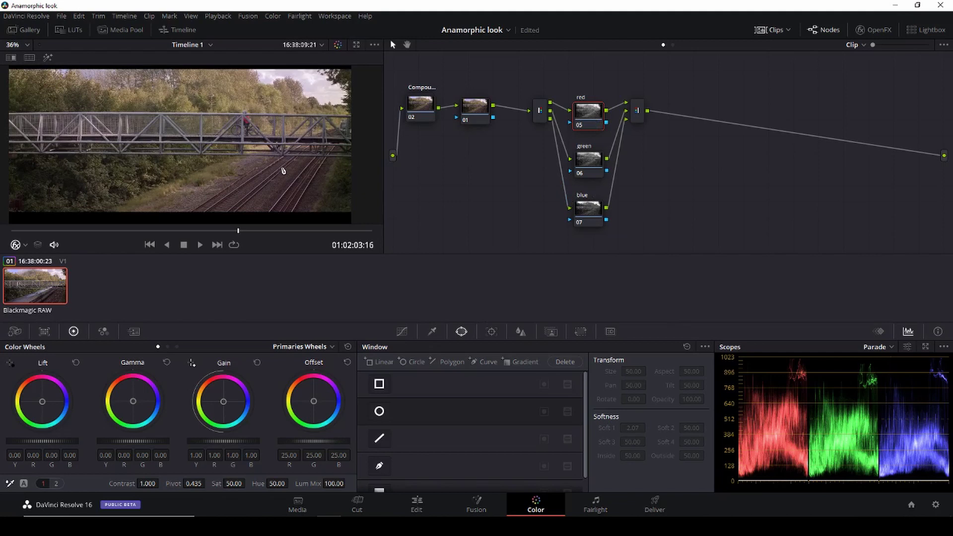
{"action": "left_click_drag", "start_coordinate": [278, 169], "coordinate": [333, 174]}
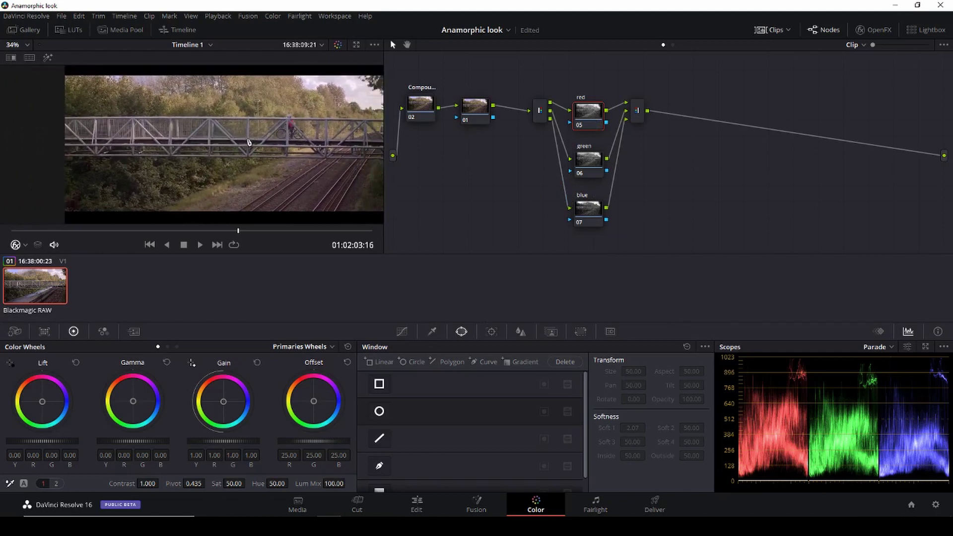
{"action": "scroll", "coordinate": [265, 148], "scroll_direction": "down", "scroll_amount": 1}
- Open the Sizing palette and set its mode to Node Sizing for the red node
{"action": "left_click", "coordinate": [581, 331]}
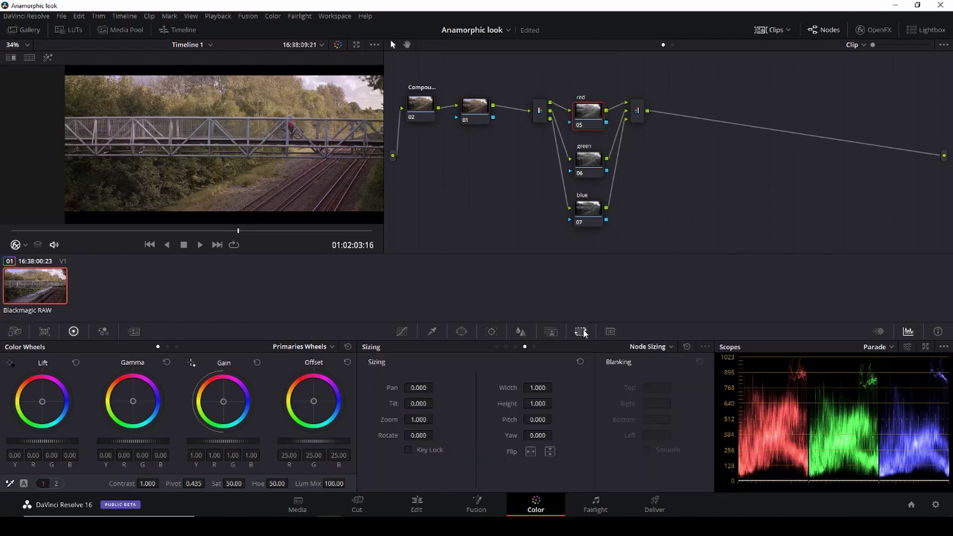
{"action": "left_click", "coordinate": [670, 346]}
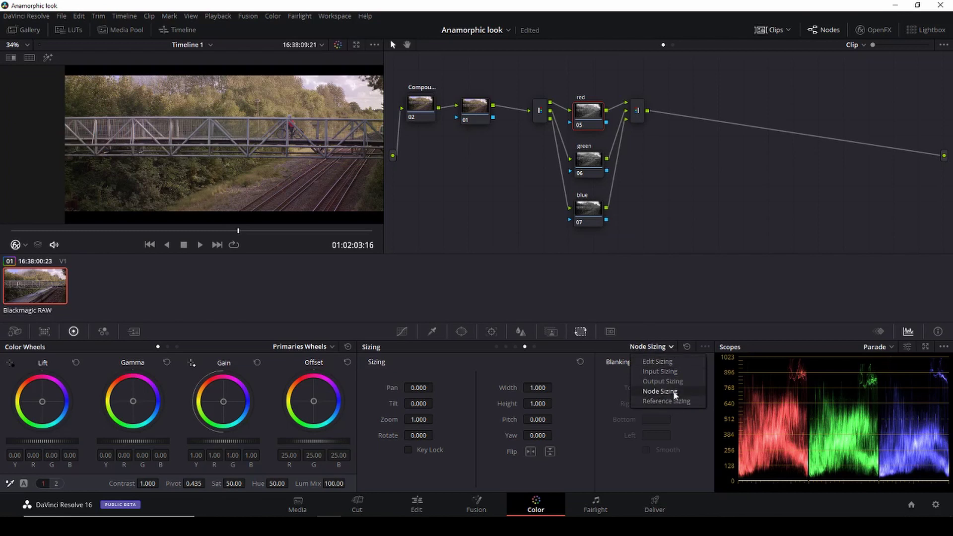
{"action": "left_click", "coordinate": [671, 393]}
{"action": "left_click", "coordinate": [666, 348]}
{"action": "left_click", "coordinate": [673, 373]}
{"action": "left_click", "coordinate": [669, 346]}
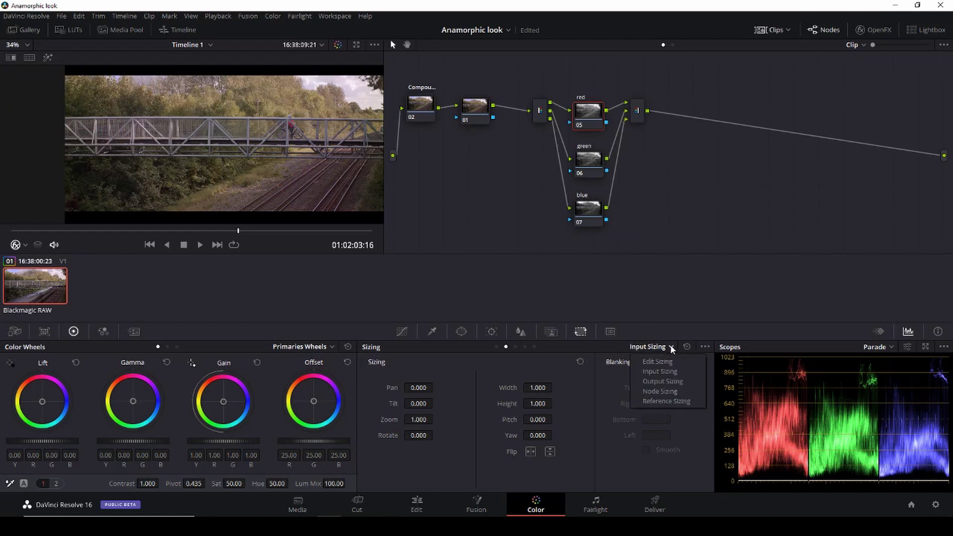
{"action": "left_click", "coordinate": [663, 391]}
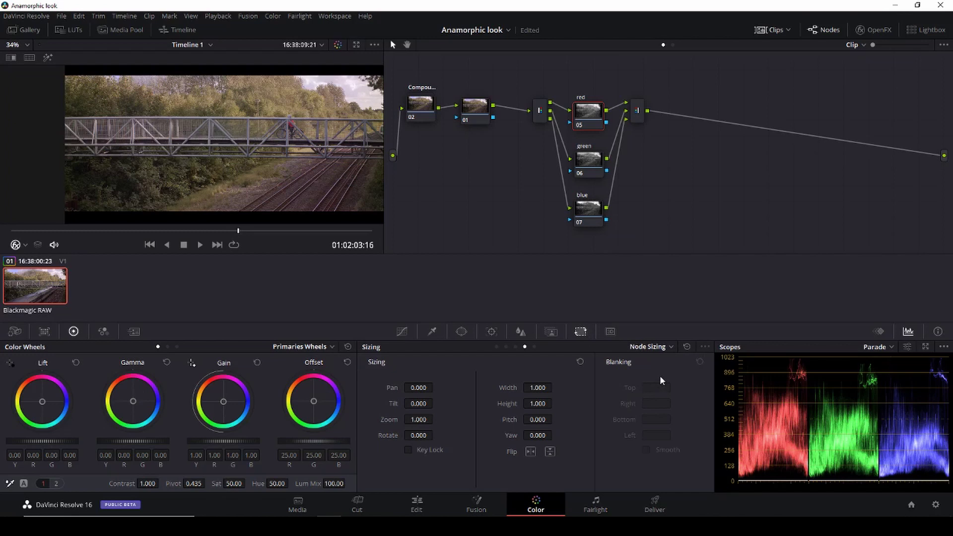
- Drag the red node's Node Sizing Pan to -1.500 to offset the red channel
{"action": "scroll", "coordinate": [173, 155], "scroll_direction": "up", "scroll_amount": 3}
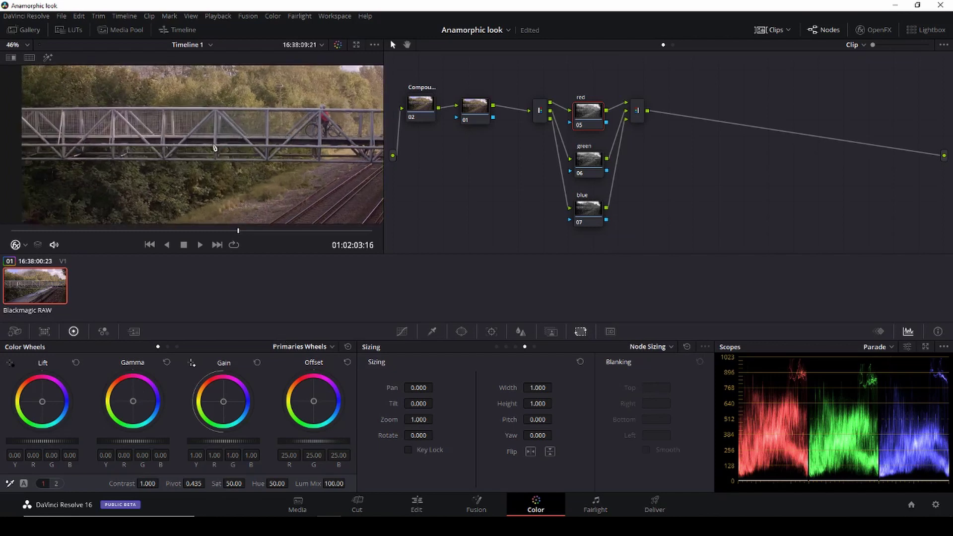
{"action": "scroll", "coordinate": [214, 148], "scroll_direction": "up", "scroll_amount": 2}
{"action": "left_click_drag", "start_coordinate": [412, 386], "coordinate": [436, 387]}
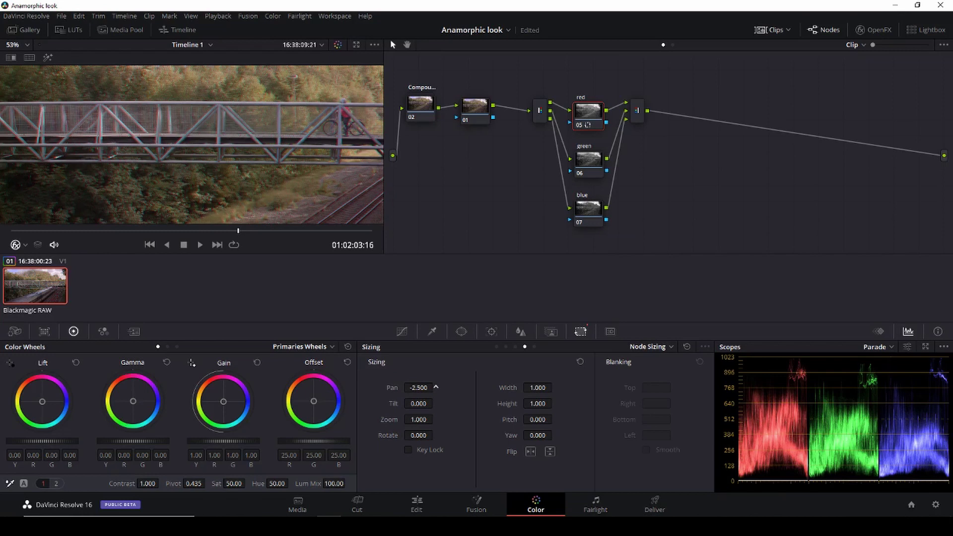
{"action": "left_click_drag", "start_coordinate": [436, 387], "coordinate": [436, 387]}
{"action": "left_click_drag", "start_coordinate": [436, 387], "coordinate": [436, 388]}
{"action": "scroll", "coordinate": [156, 108], "scroll_direction": "up", "scroll_amount": 4}
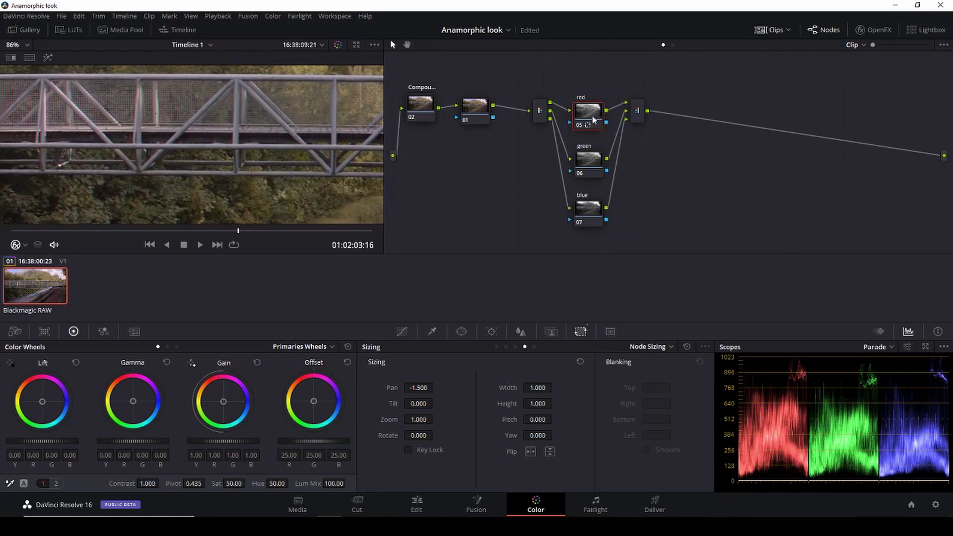
{"action": "key", "text": "ctrl+d"}
{"action": "scroll", "coordinate": [276, 146], "scroll_direction": "up", "scroll_amount": 5}
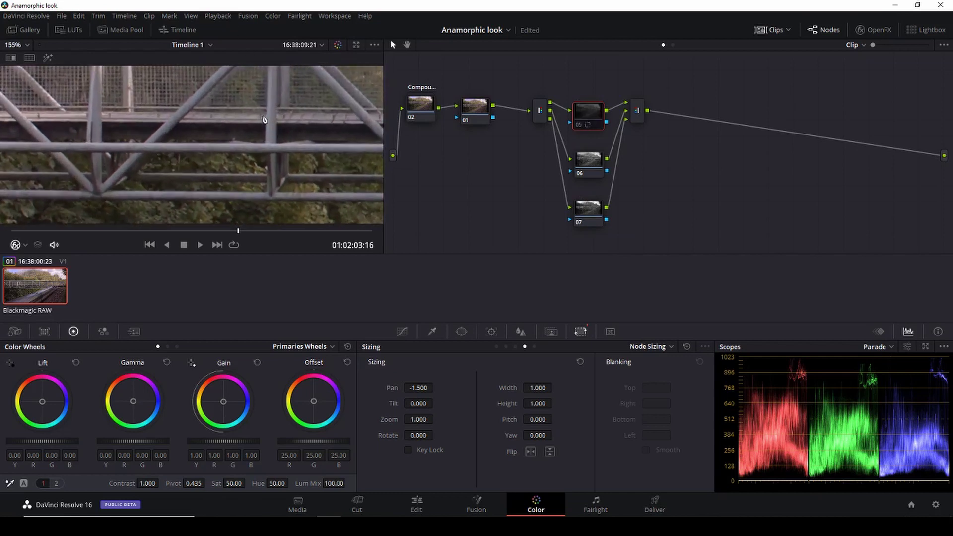
{"action": "key", "text": "ctrl+d"}
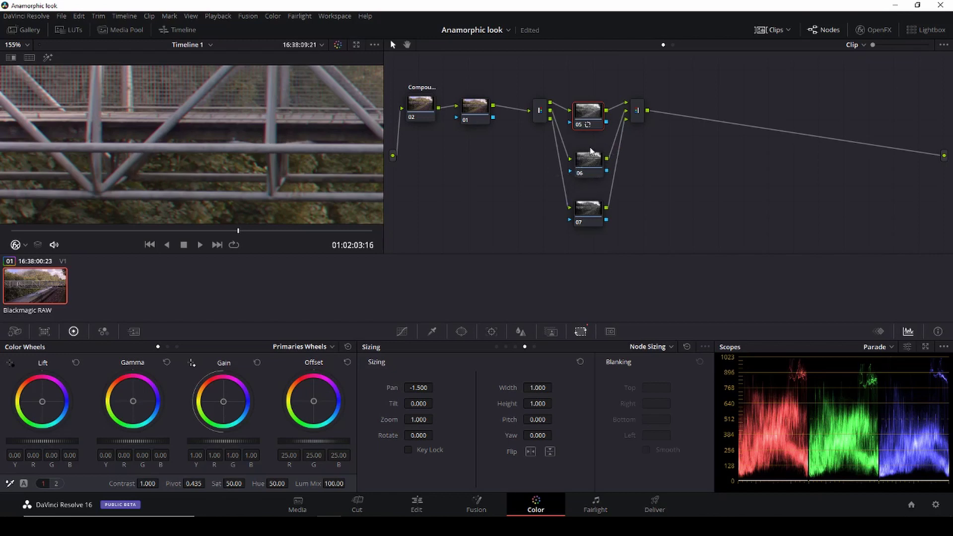
{"action": "key", "text": "ctrl+d"}
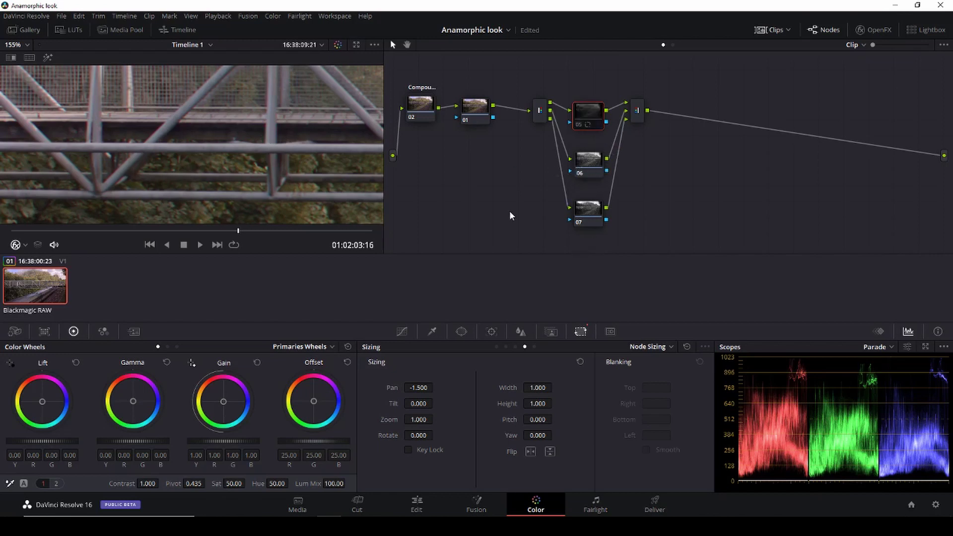
{"action": "key", "text": "ctrl+d"}
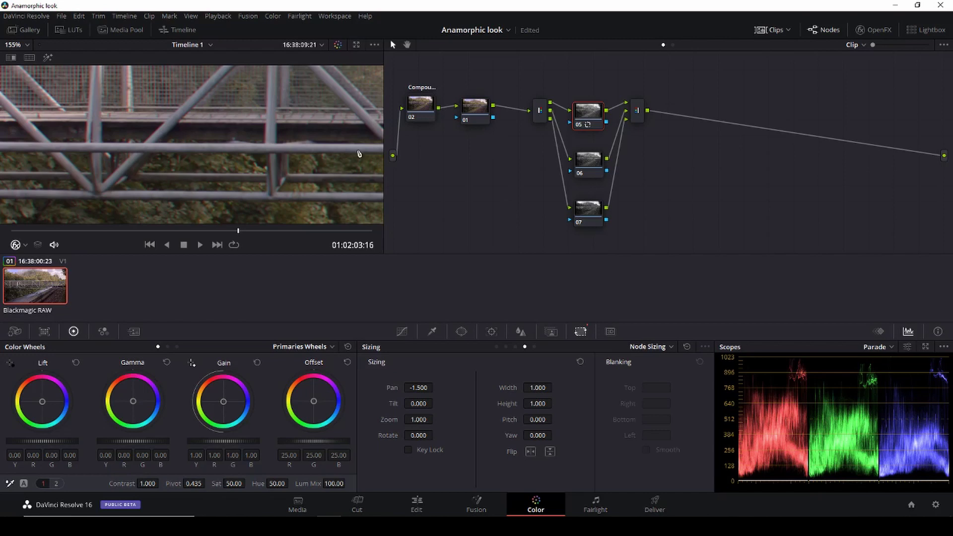
{"action": "scroll", "coordinate": [292, 147], "scroll_direction": "down", "scroll_amount": 3}
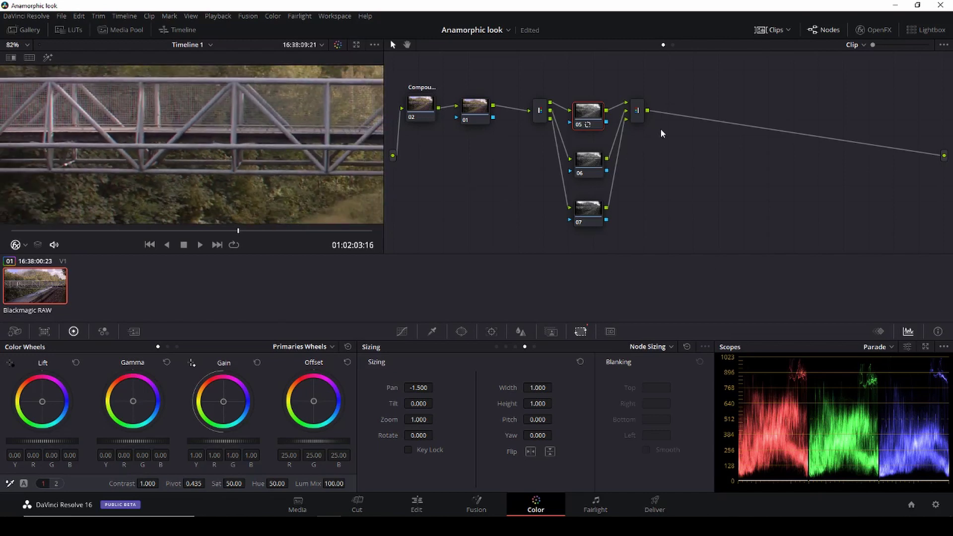
{"action": "scroll", "coordinate": [256, 138], "scroll_direction": "down", "scroll_amount": 2}
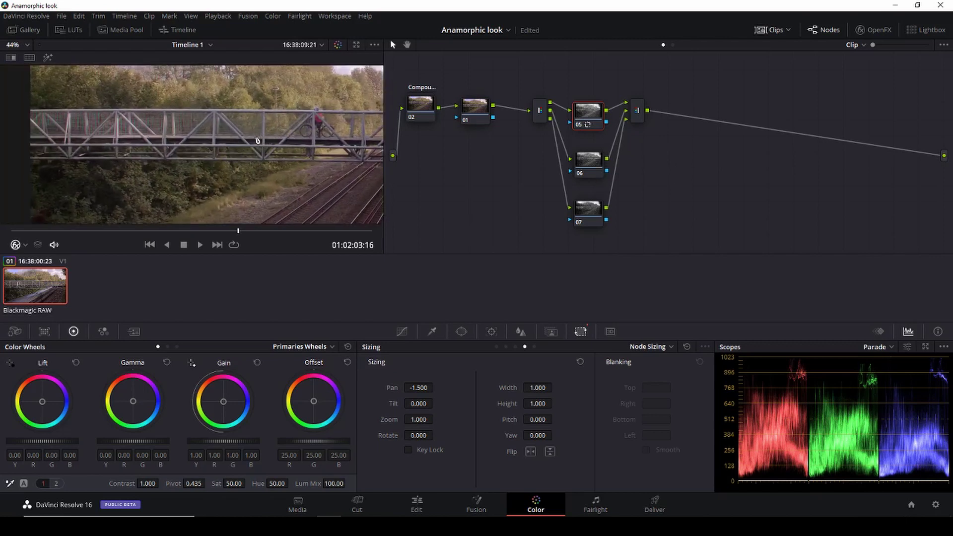
{"action": "scroll", "coordinate": [263, 142], "scroll_direction": "down", "scroll_amount": 1}
{"action": "left_click_drag", "start_coordinate": [638, 240], "coordinate": [543, 88]}
- Collapse splitter, red, green and blue nodes into compound node 03 'red fx', placed beside node 01
{"action": "right_click", "coordinate": [589, 111]}
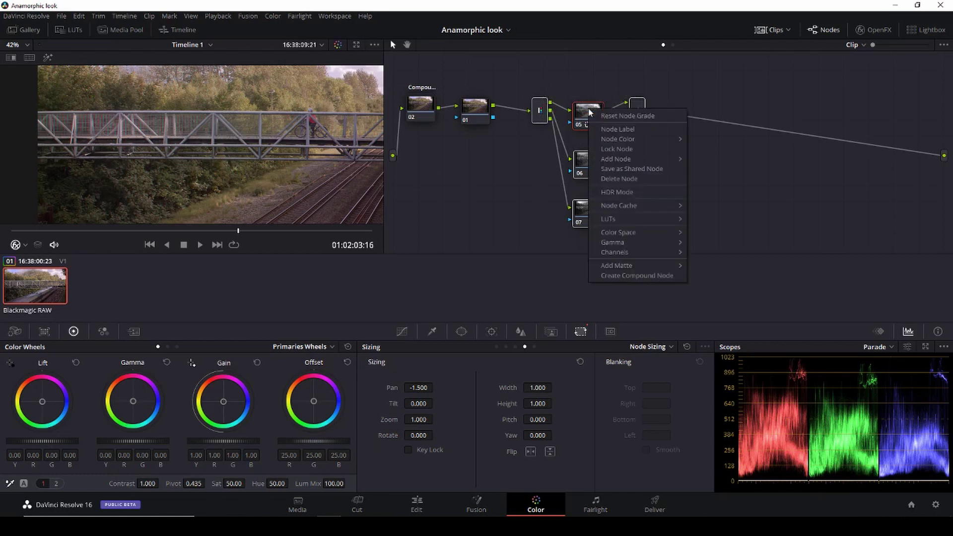
{"action": "left_click", "coordinate": [655, 276]}
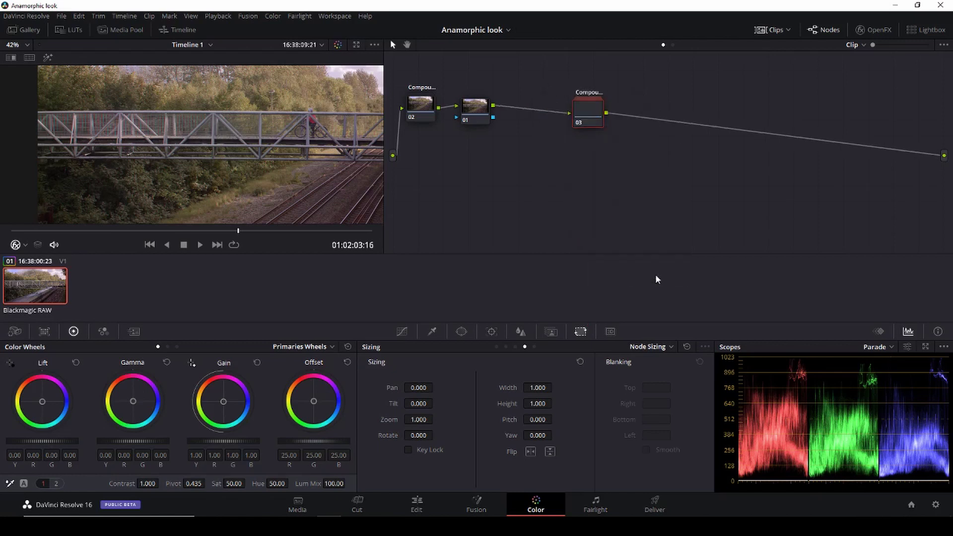
{"action": "right_click", "coordinate": [590, 95]}
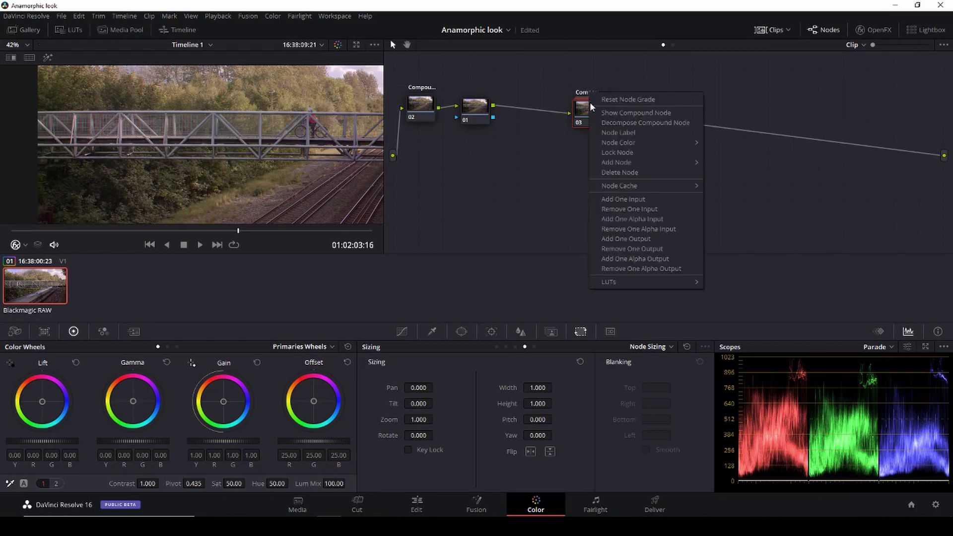
{"action": "left_click", "coordinate": [630, 133]}
{"action": "key", "text": "BackSpace"}
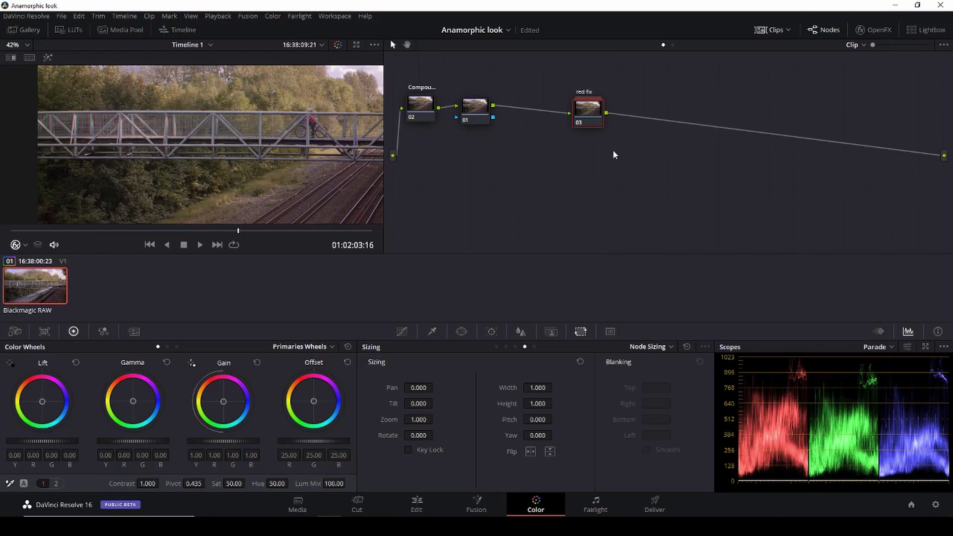
{"action": "left_click_drag", "start_coordinate": [585, 112], "coordinate": [558, 124]}
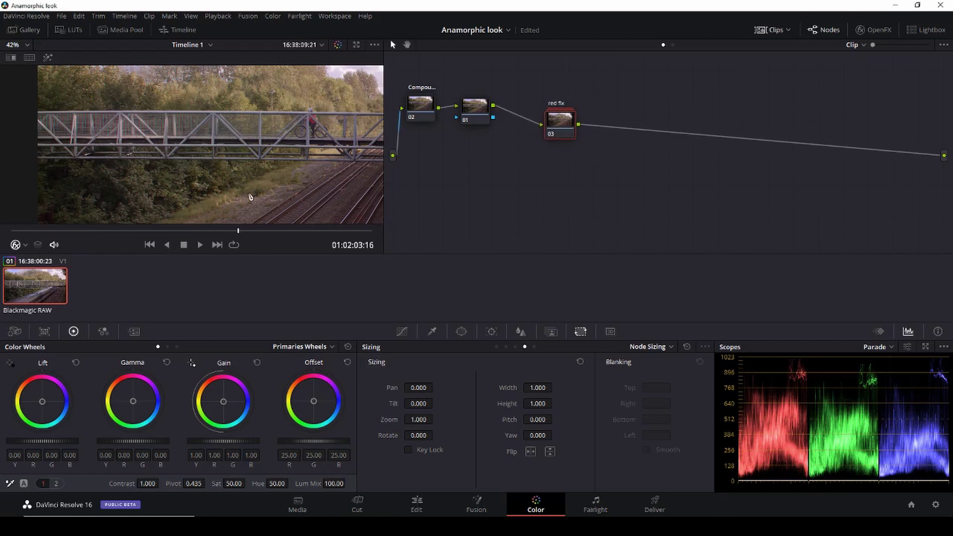
{"action": "scroll", "coordinate": [282, 151], "scroll_direction": "down", "scroll_amount": 1}
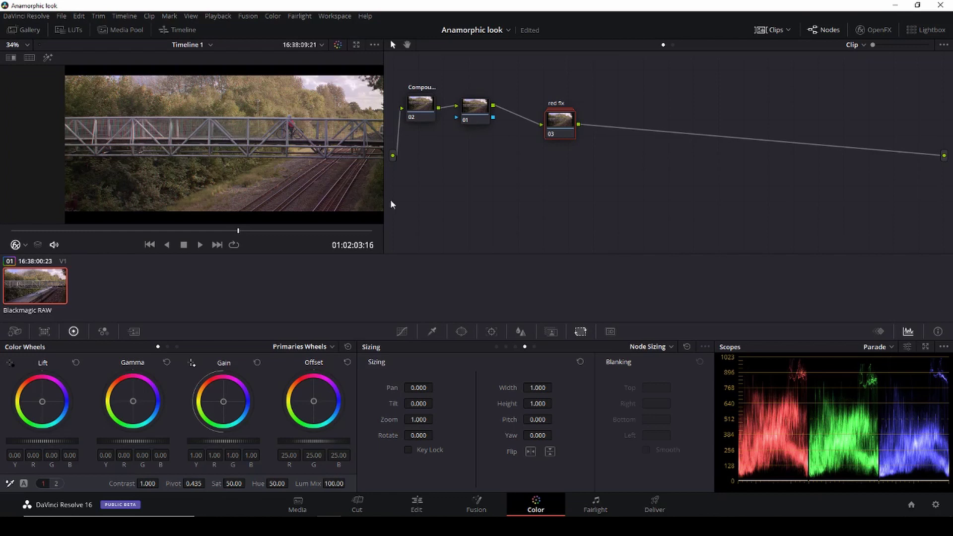
- Add a circular window to the red fix node, stretch it into a frame-wide ellipse, and invert it
{"action": "left_click", "coordinate": [461, 333]}
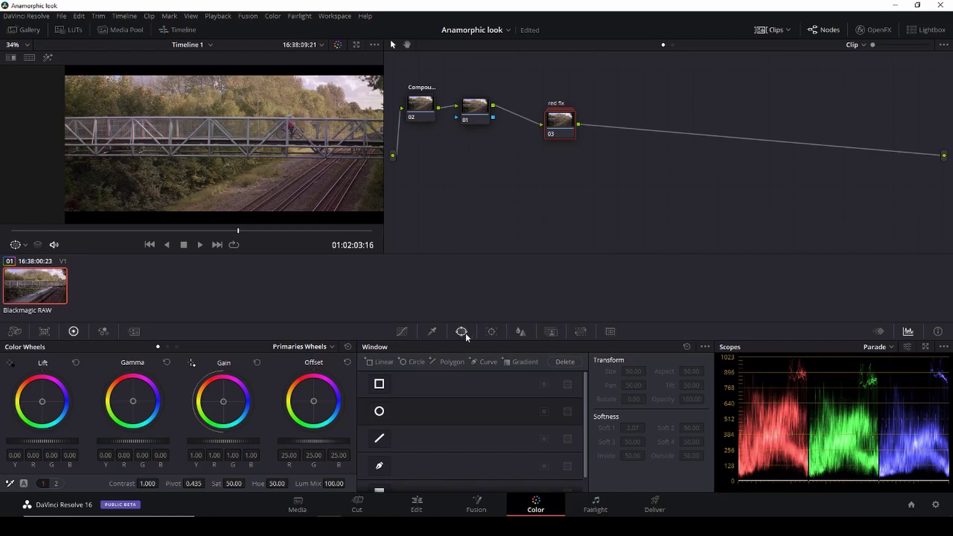
{"action": "left_click", "coordinate": [373, 413]}
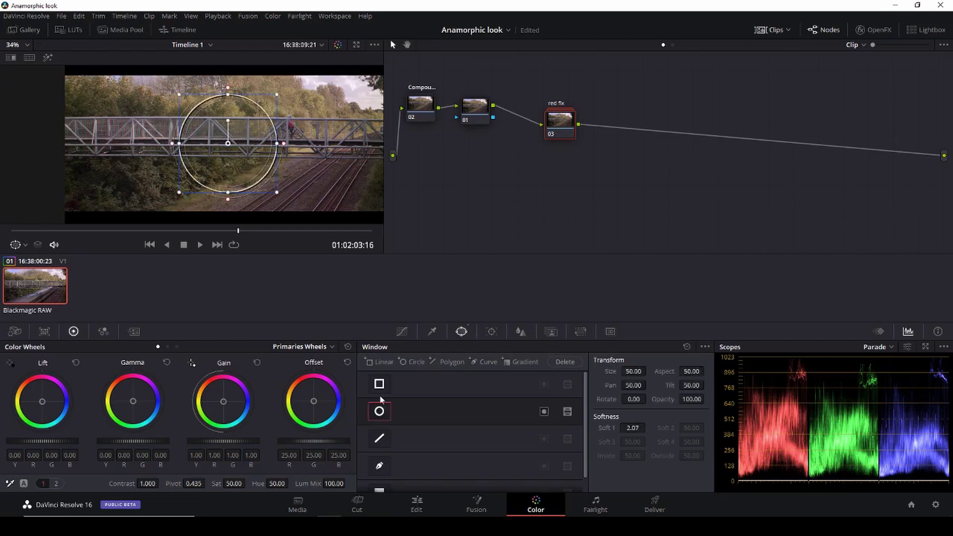
{"action": "left_click_drag", "start_coordinate": [276, 143], "coordinate": [336, 144]}
{"action": "left_click_drag", "start_coordinate": [227, 190], "coordinate": [228, 206]}
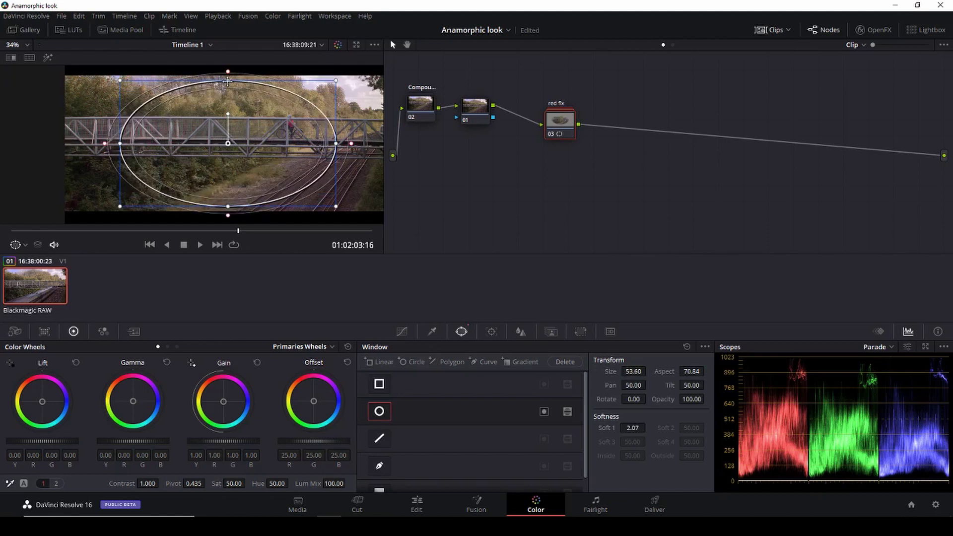
{"action": "left_click_drag", "start_coordinate": [228, 82], "coordinate": [228, 77]}
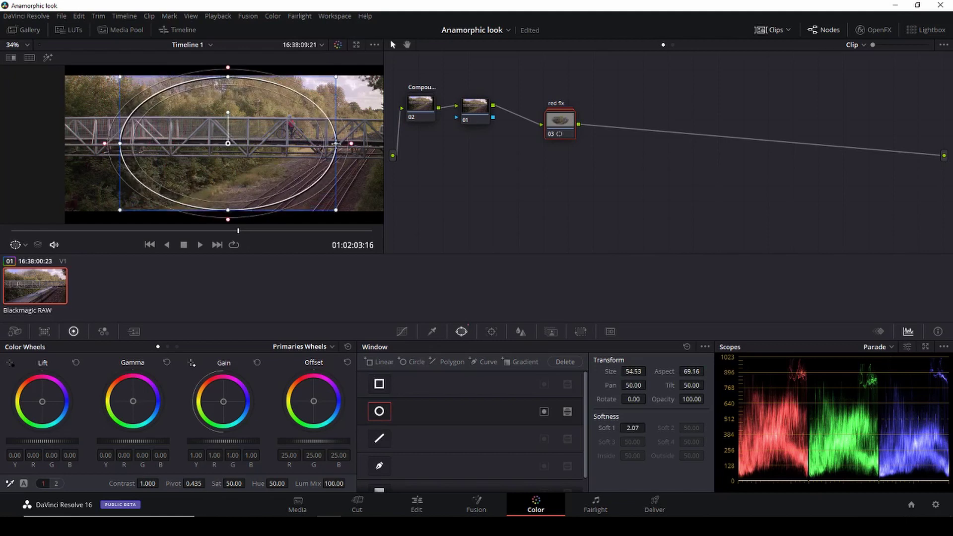
{"action": "left_click_drag", "start_coordinate": [336, 144], "coordinate": [378, 144]}
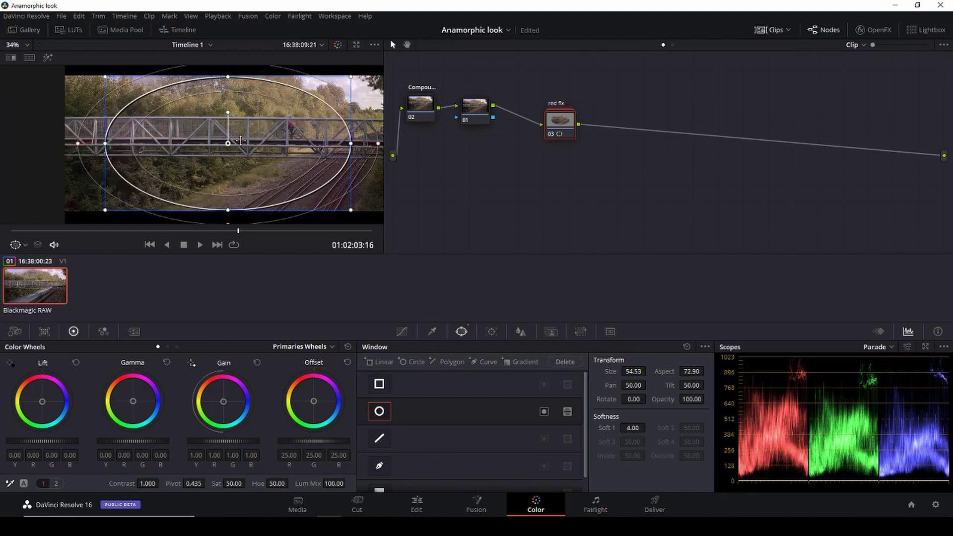
{"action": "left_click_drag", "start_coordinate": [240, 141], "coordinate": [236, 141]}
{"action": "left_click_drag", "start_coordinate": [347, 144], "coordinate": [360, 146]}
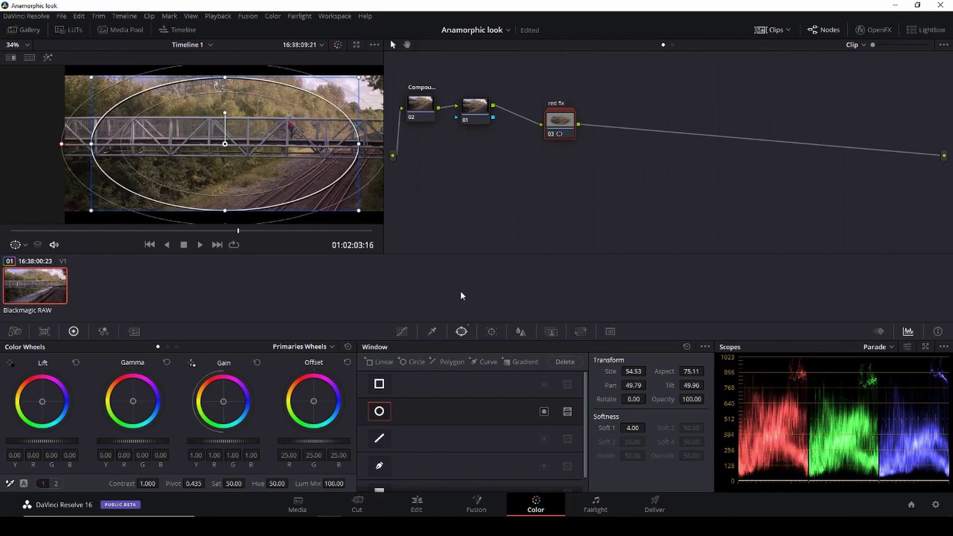
{"action": "left_click", "coordinate": [544, 412]}
- Turn the viewer overlay off and zoom in on the railway tracks below the bridge
{"action": "left_click", "coordinate": [26, 245]}
{"action": "left_click", "coordinate": [34, 261]}
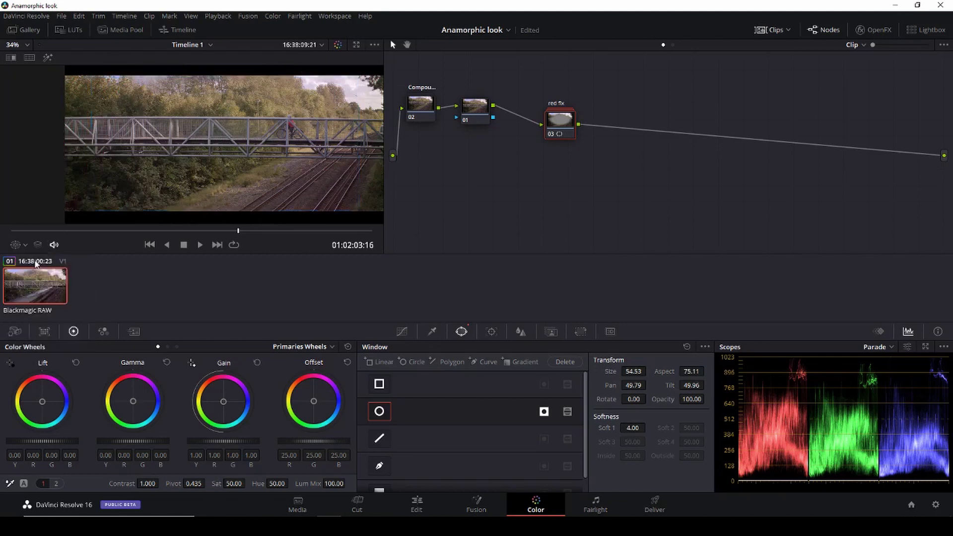
{"action": "scroll", "coordinate": [266, 159], "scroll_direction": "up", "scroll_amount": 3}
{"action": "left_click_drag", "start_coordinate": [266, 158], "coordinate": [88, 88]}
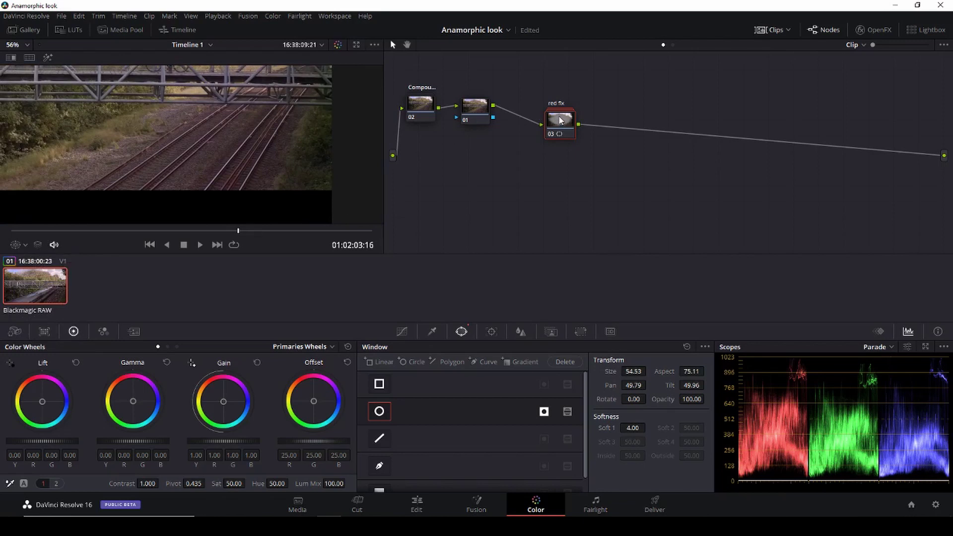
- Toggle node 03 off and on with Ctrl+D to compare the edge fix close up
{"action": "key", "text": "ctrl+d"}
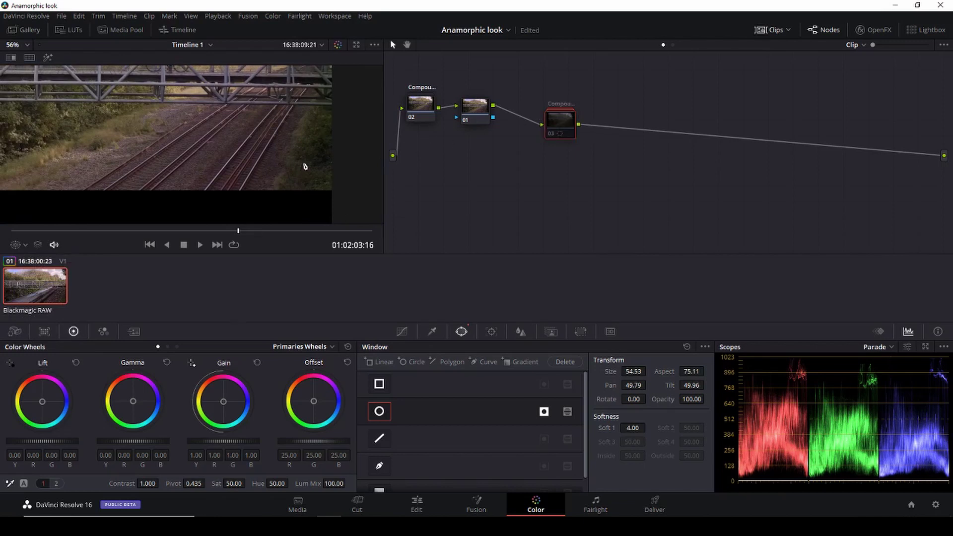
{"action": "scroll", "coordinate": [305, 167], "scroll_direction": "up", "scroll_amount": 3}
{"action": "key", "text": "ctrl+d"}
{"action": "scroll", "coordinate": [301, 165], "scroll_direction": "up", "scroll_amount": 3}
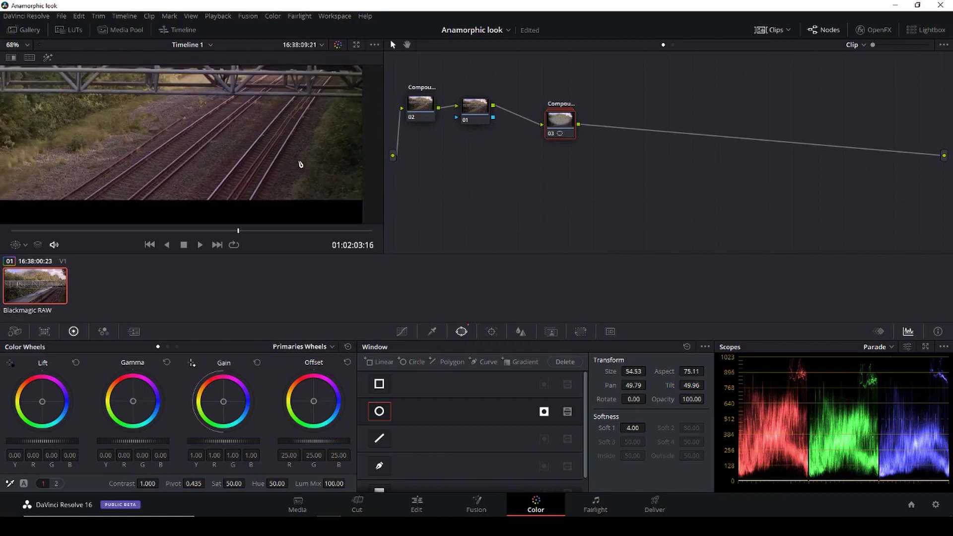
{"action": "key", "text": "ctrl+d"}
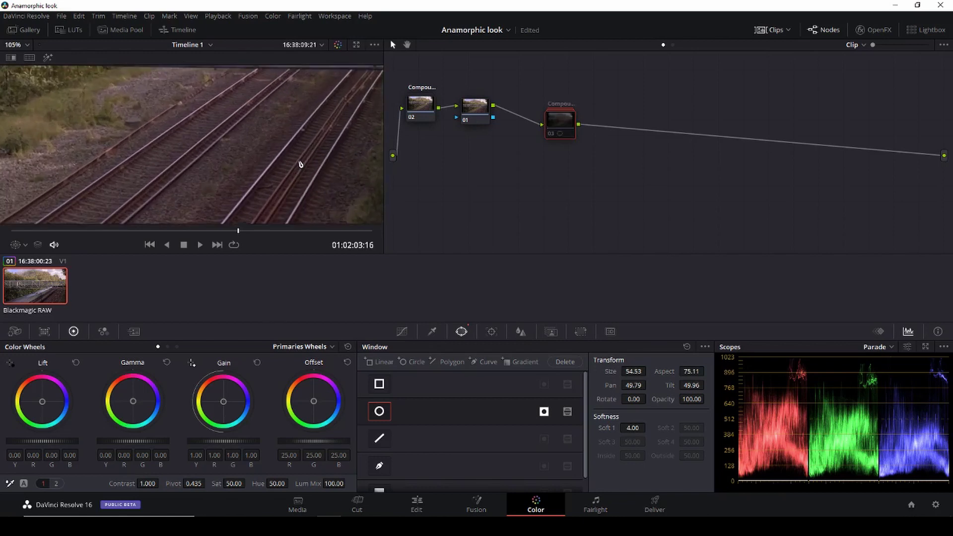
{"action": "key", "text": "ctrl+d"}
{"action": "key", "text": "ctrl+d"}
{"action": "scroll", "coordinate": [300, 164], "scroll_direction": "up", "scroll_amount": 3}
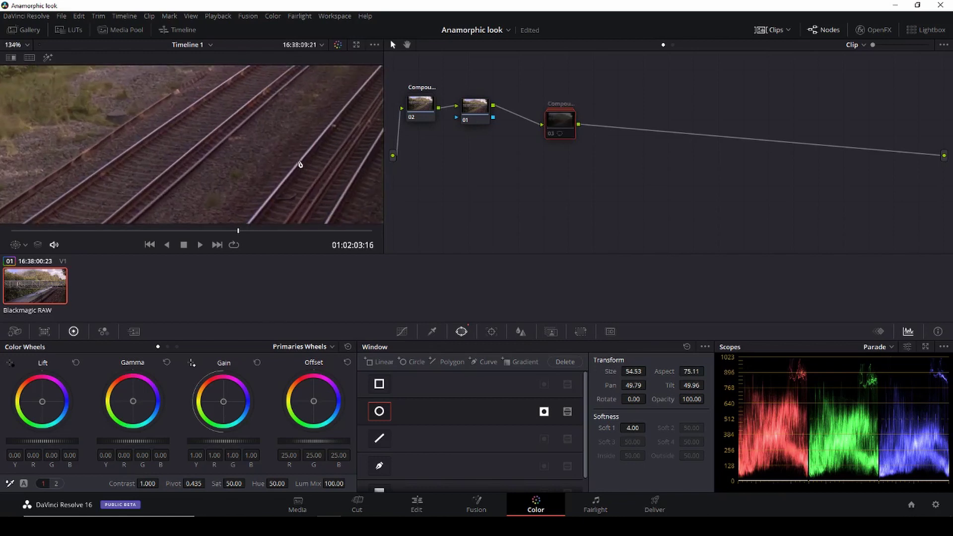
{"action": "scroll", "coordinate": [300, 164], "scroll_direction": "up", "scroll_amount": 2}
{"action": "key", "text": "ctrl+d"}
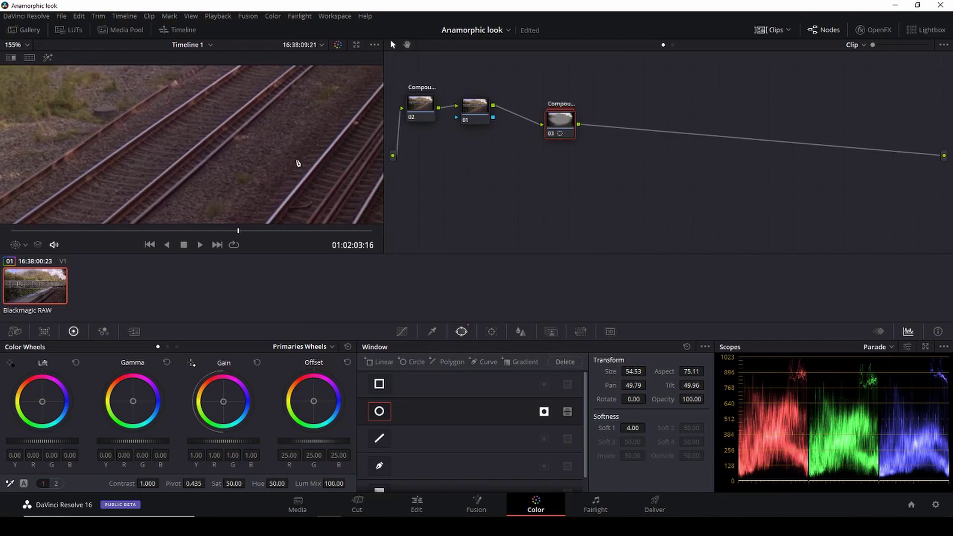
{"action": "key", "text": "ctrl+d"}
{"action": "scroll", "coordinate": [298, 164], "scroll_direction": "up", "scroll_amount": 3}
{"action": "scroll", "coordinate": [238, 141], "scroll_direction": "up", "scroll_amount": 3}
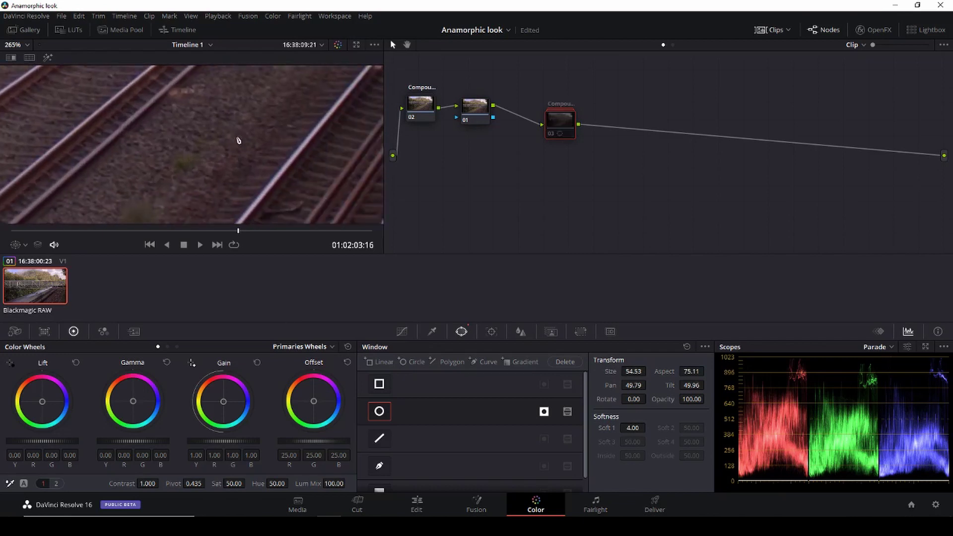
{"action": "left_click_drag", "start_coordinate": [238, 140], "coordinate": [205, 141]}
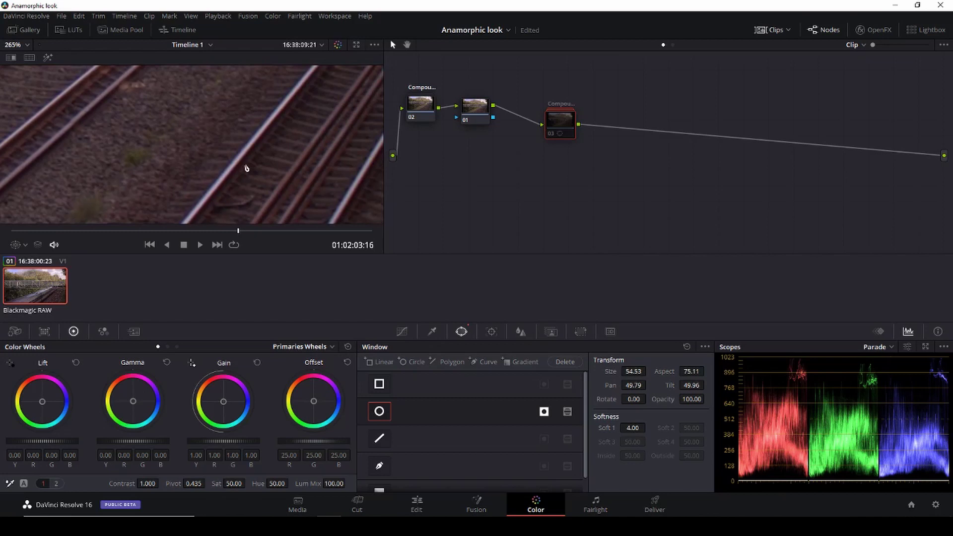
{"action": "key", "text": "ctrl+d"}
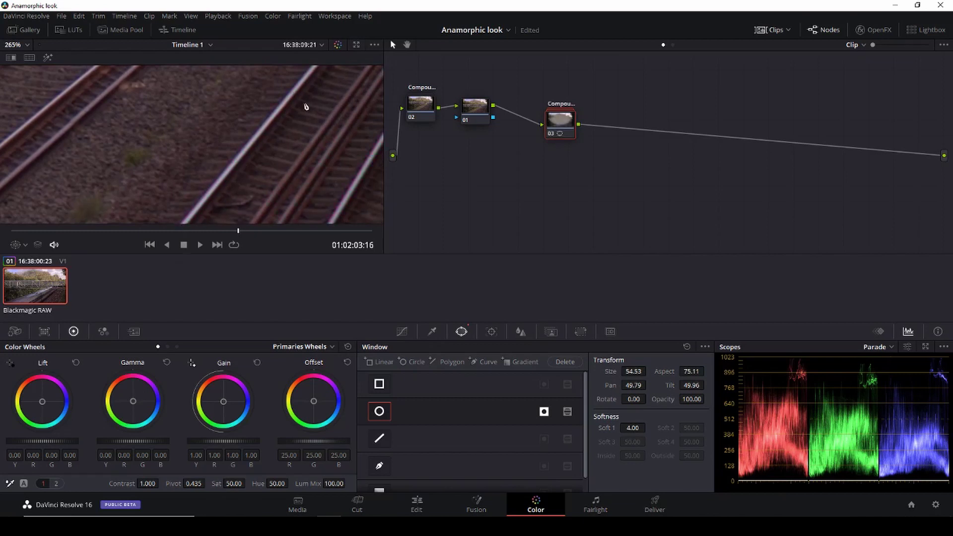
- Fit the whole frame in the viewer and return to the start of the clip
{"action": "scroll", "coordinate": [293, 110], "scroll_direction": "down", "scroll_amount": 1}
{"action": "scroll", "coordinate": [293, 110], "scroll_direction": "down", "scroll_amount": 8}
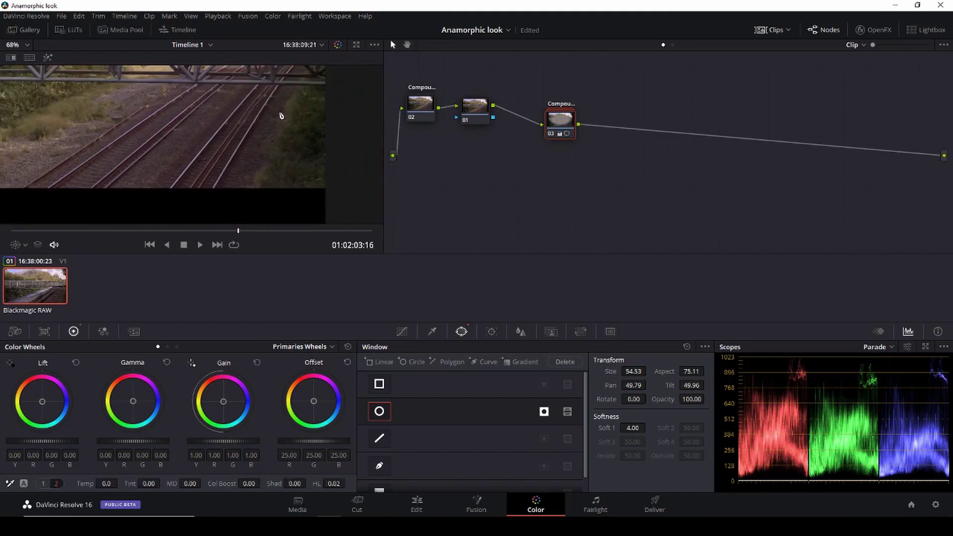
{"action": "key", "text": "shift+z"}
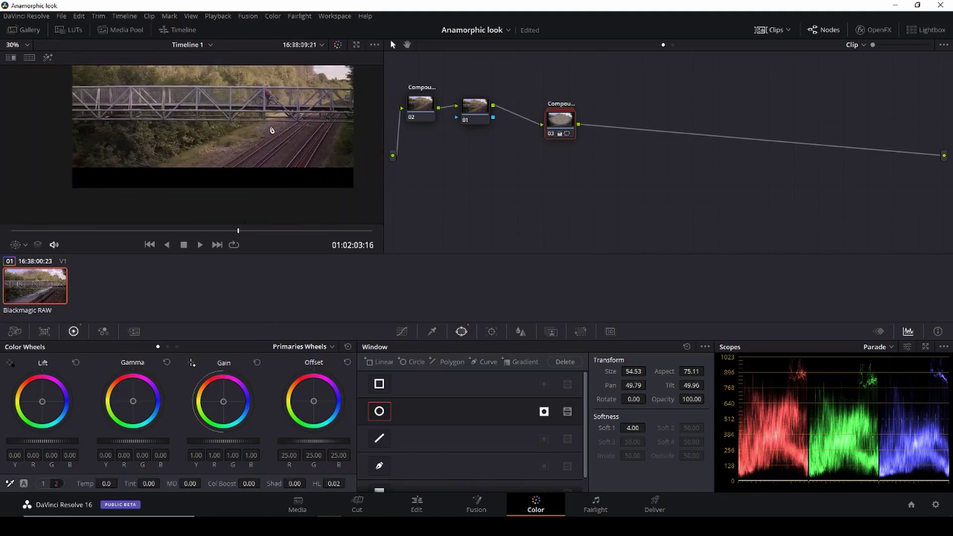
{"action": "key", "text": "Up"}
{"action": "left_click_drag", "start_coordinate": [253, 137], "coordinate": [252, 145]}
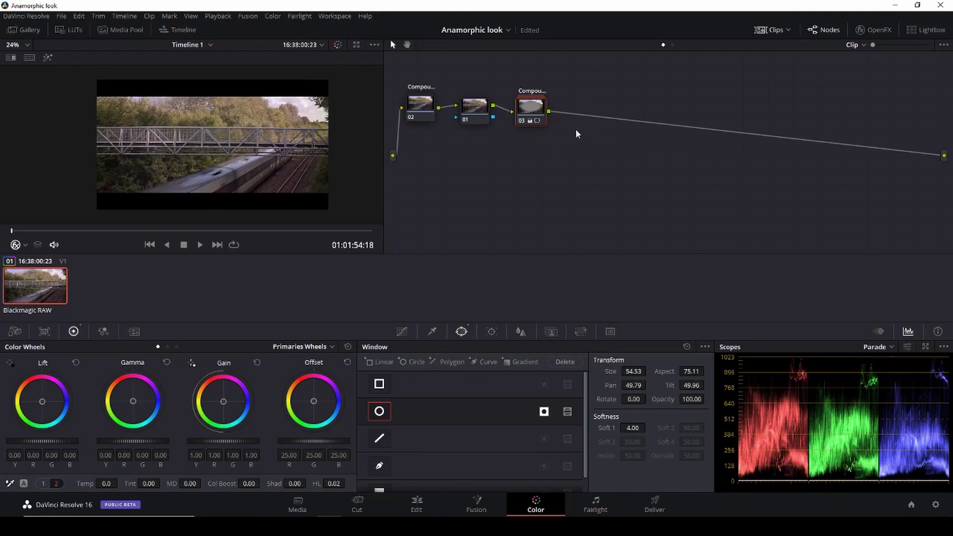
- Add serial node 04 and apply the Lens Distortion OpenFX effect, found by searching 'len'
{"action": "key", "text": "alt+s"}
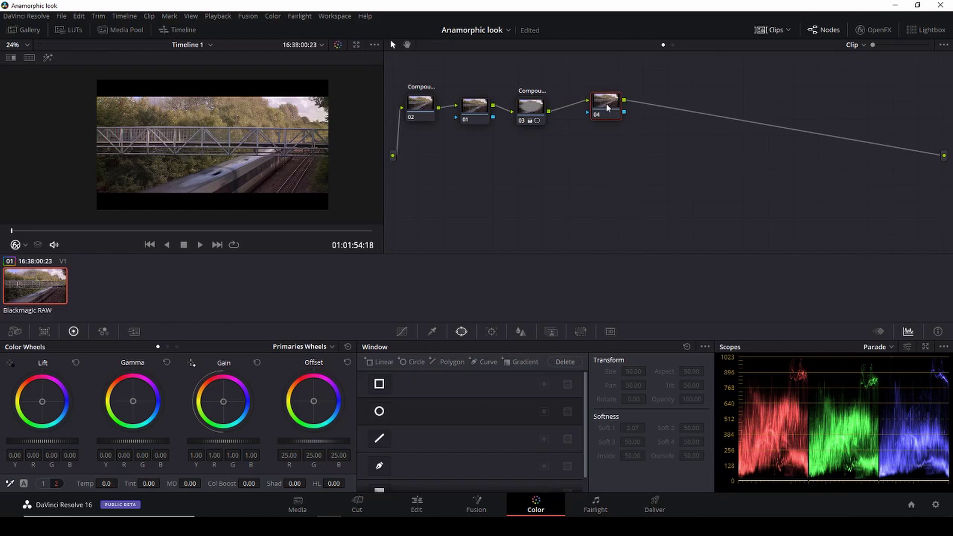
{"action": "left_click", "coordinate": [874, 28]}
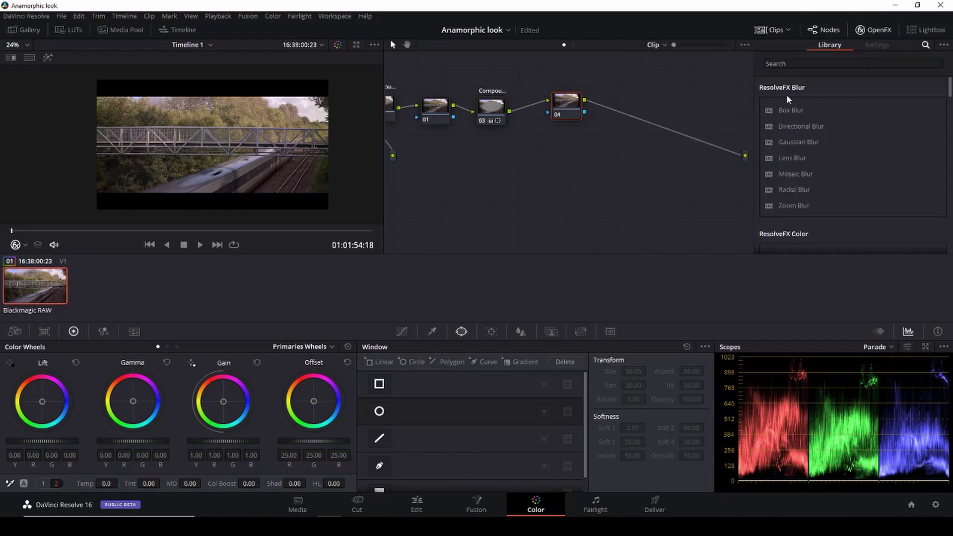
{"action": "left_click", "coordinate": [853, 63]}
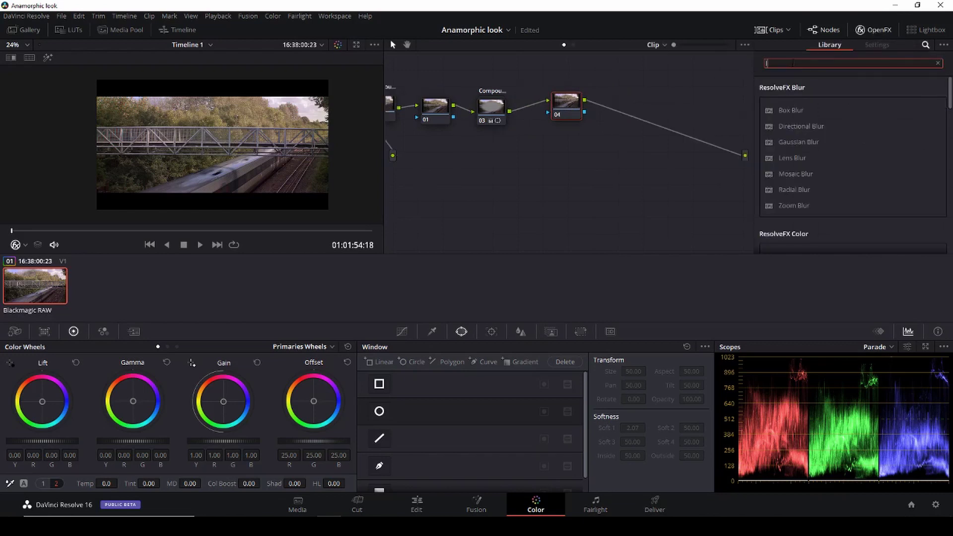
{"action": "type", "text": "lens"}
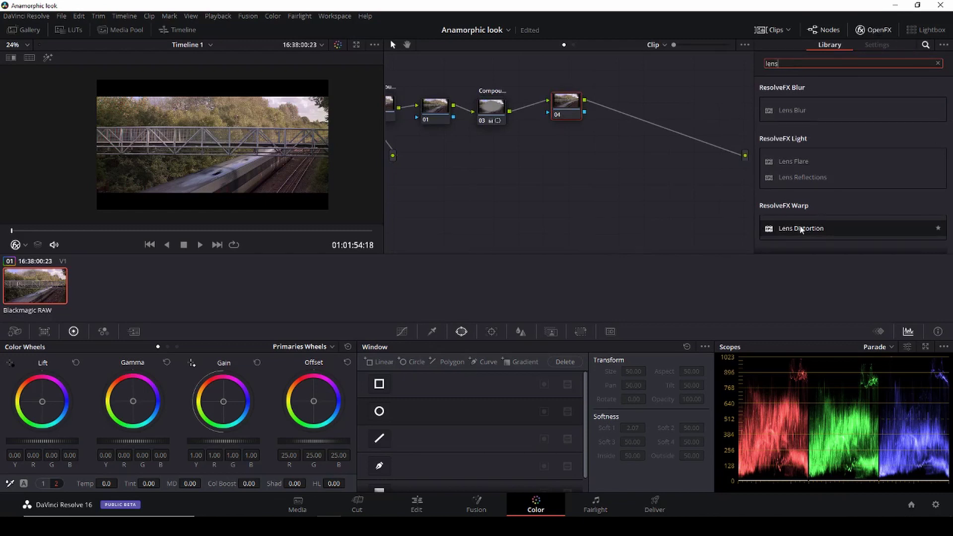
{"action": "left_click_drag", "start_coordinate": [800, 229], "coordinate": [566, 108]}
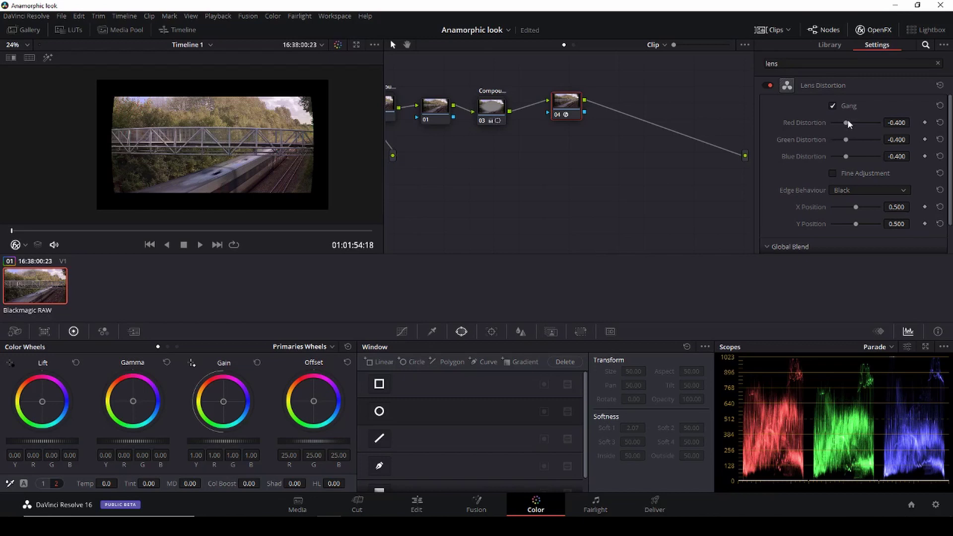
- Reduce the lens distortion to 0.082 and move its centre to X 0.561, Y 0.388
{"action": "left_click_drag", "start_coordinate": [847, 121], "coordinate": [858, 119]}
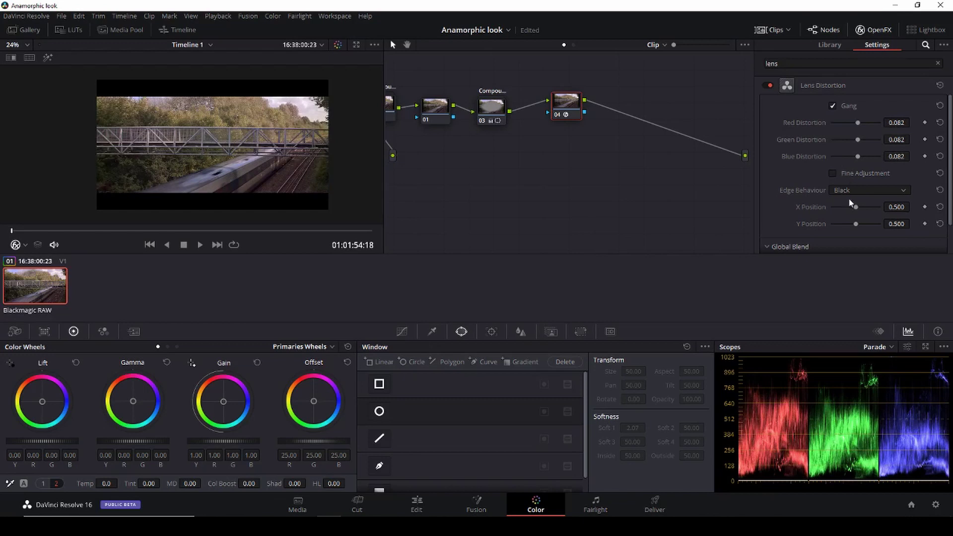
{"action": "key", "text": "ctrl+plus"}
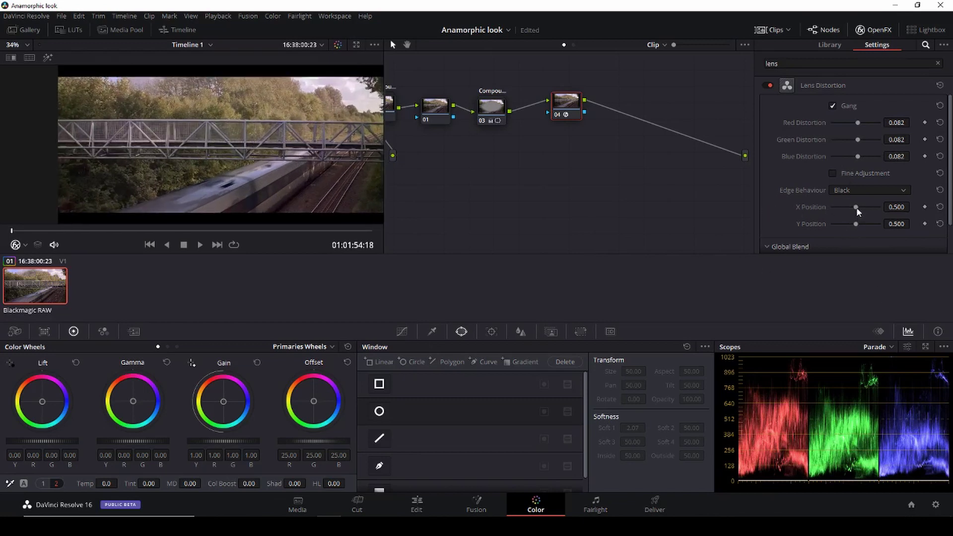
{"action": "left_click_drag", "start_coordinate": [856, 207], "coordinate": [851, 226]}
{"action": "scroll", "coordinate": [326, 92], "scroll_direction": "down", "scroll_amount": 1}
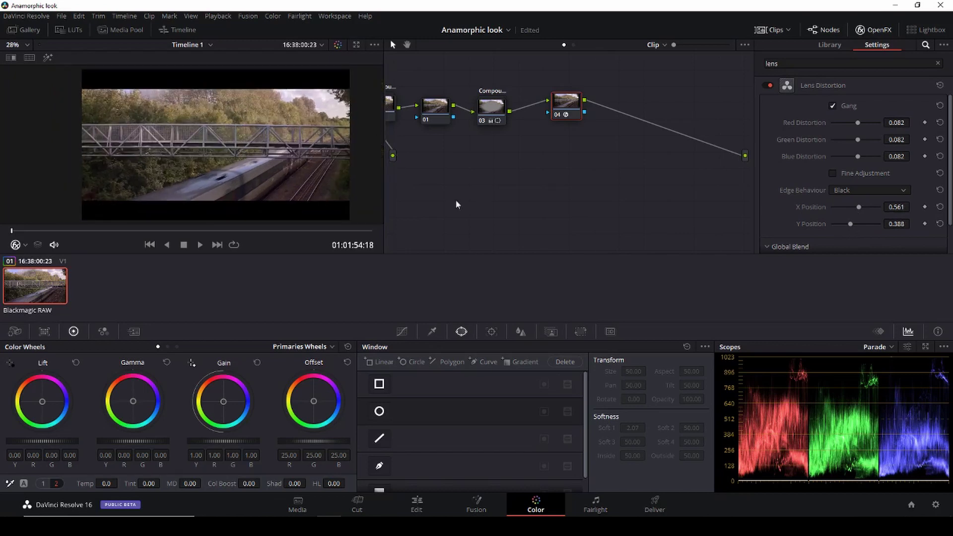
- Reset the timeline's output blanking to none and reposition node 04 in the node graph
{"action": "left_click_drag", "start_coordinate": [566, 99], "coordinate": [607, 99]}
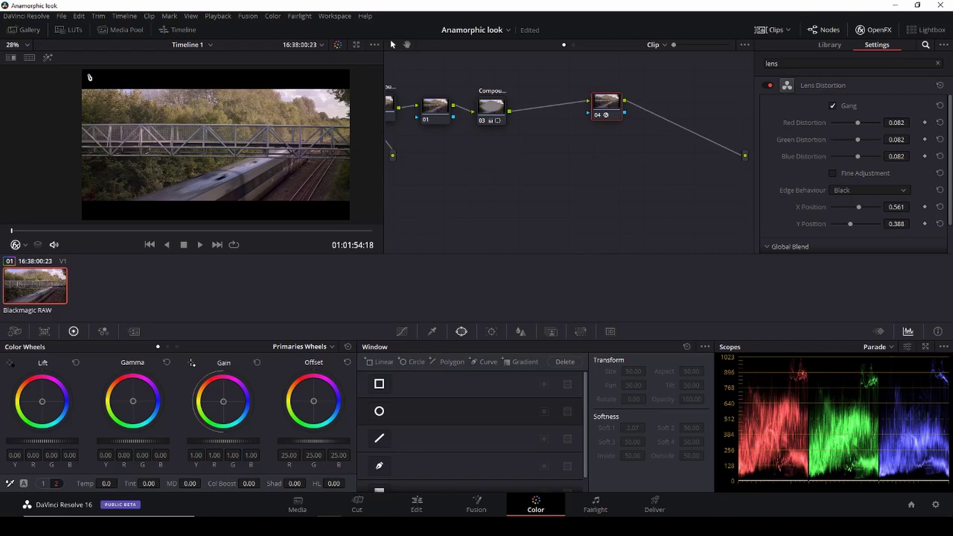
{"action": "left_click", "coordinate": [124, 16]}
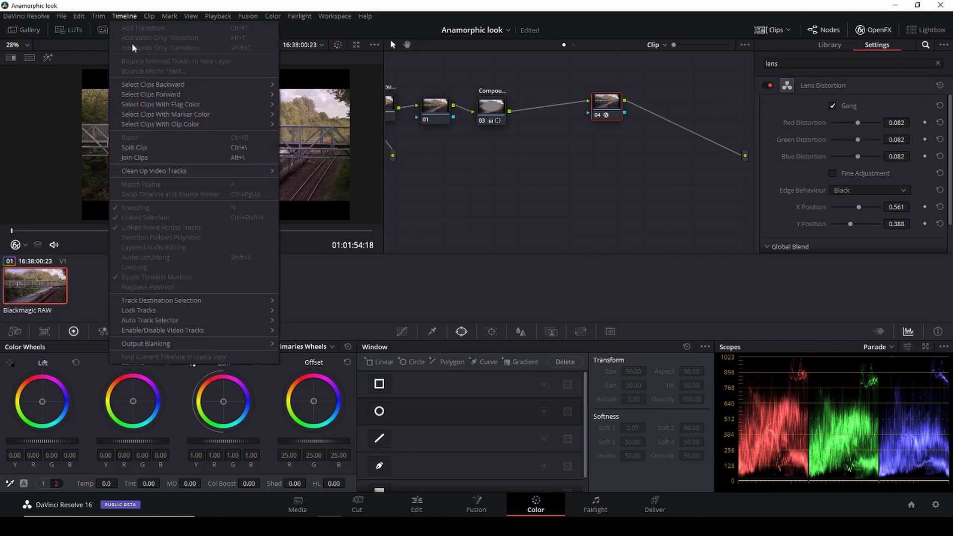
{"action": "mouse_move", "coordinate": [144, 344]}
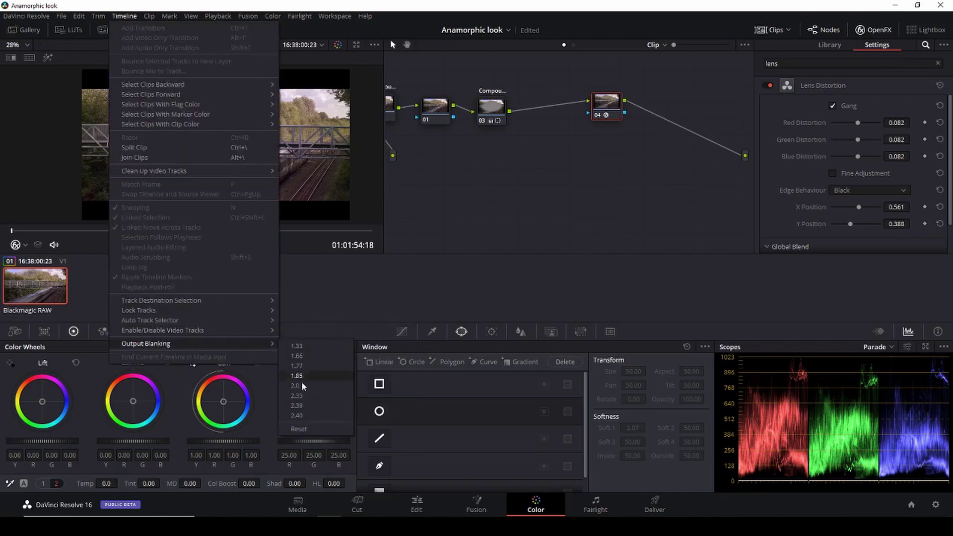
{"action": "left_click", "coordinate": [299, 429]}
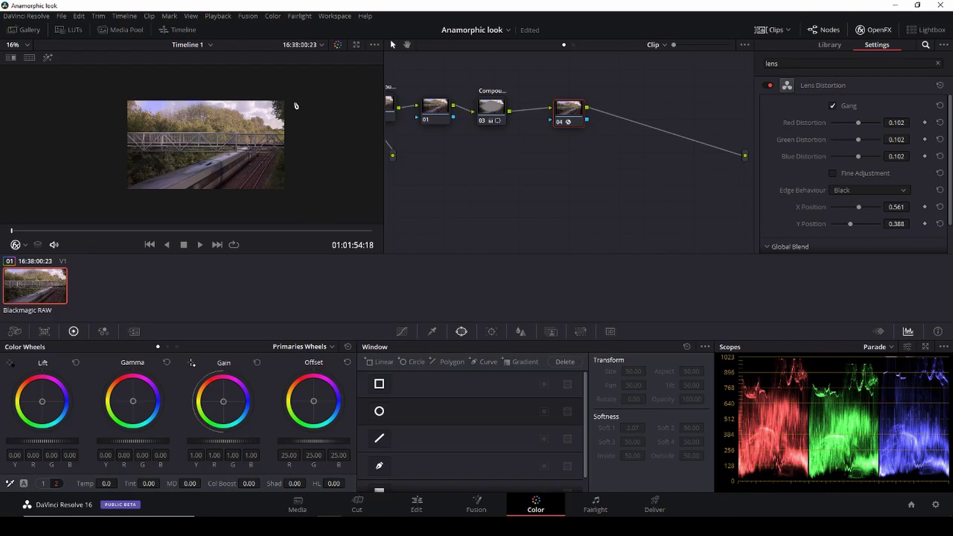
{"action": "left_click_drag", "start_coordinate": [565, 111], "coordinate": [569, 107]}
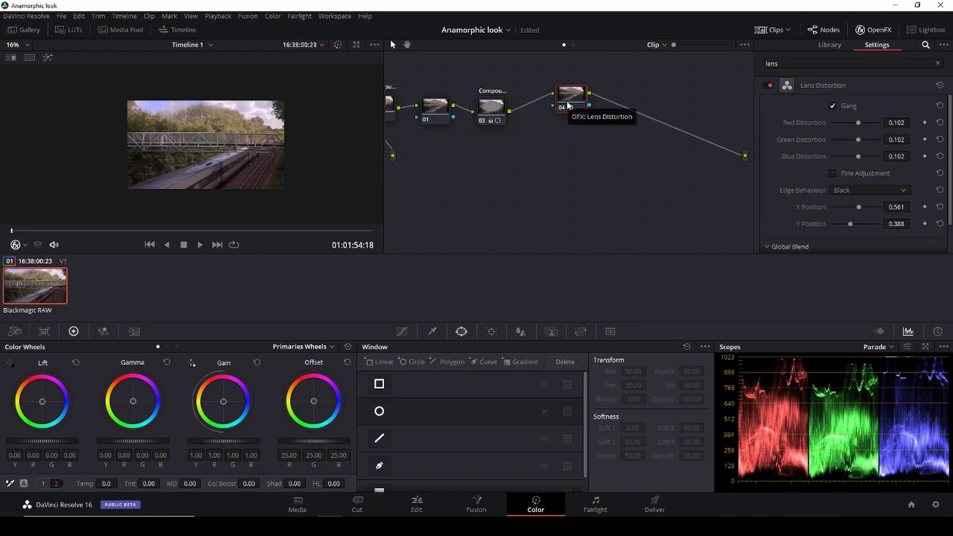
- Change the timeline height in Master Settings from 1080 to 800 and save
{"action": "left_click", "coordinate": [936, 505]}
{"action": "left_click", "coordinate": [283, 106]}
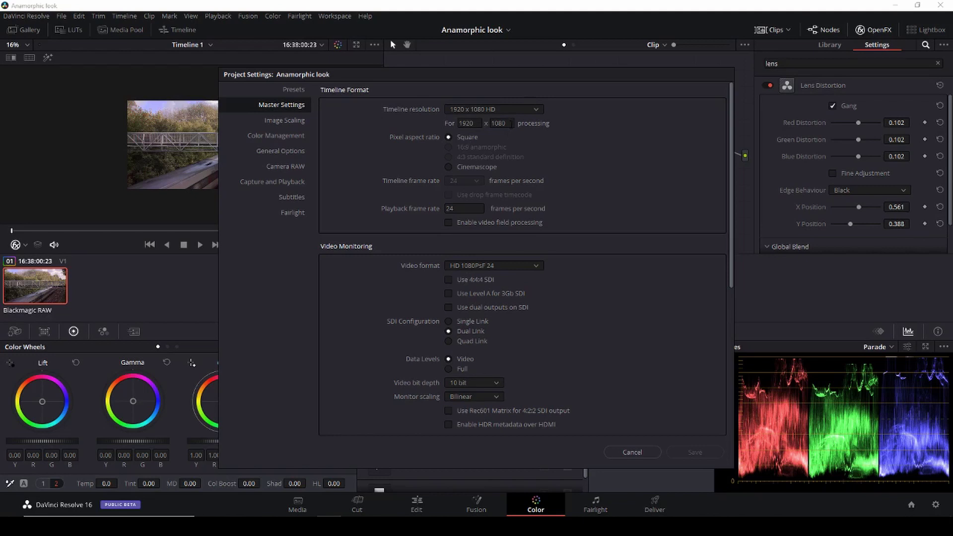
{"action": "left_click", "coordinate": [511, 124]}
{"action": "key", "text": "BackSpace"}
{"action": "key", "text": "BackSpace"}
{"action": "key", "text": "BackSpace"}
{"action": "key", "text": "BackSpace"}
{"action": "type", "text": "800"}
{"action": "left_click", "coordinate": [709, 454]}
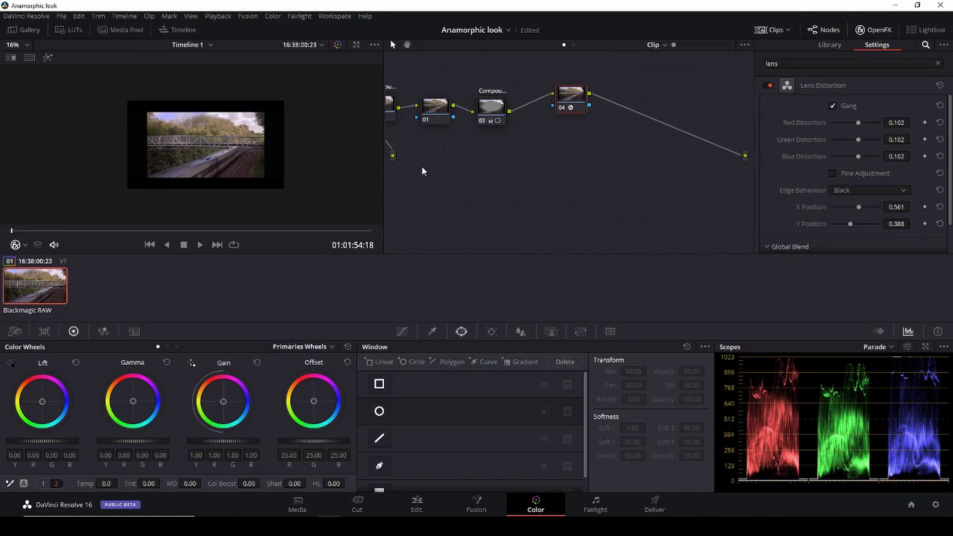
- Set mismatched resolution files to 'Scale full frame with crop' in Image Scaling and save
{"action": "left_click", "coordinate": [935, 505]}
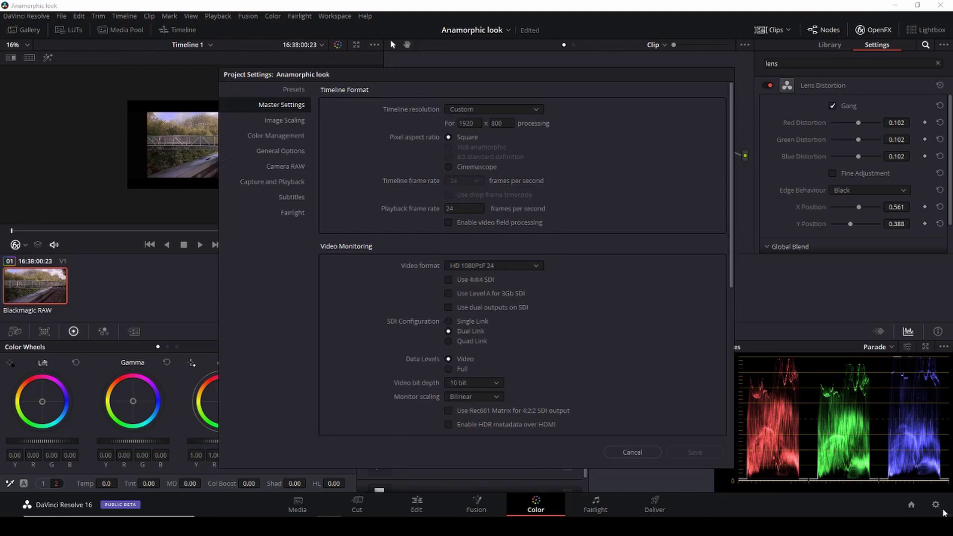
{"action": "left_click", "coordinate": [288, 121]}
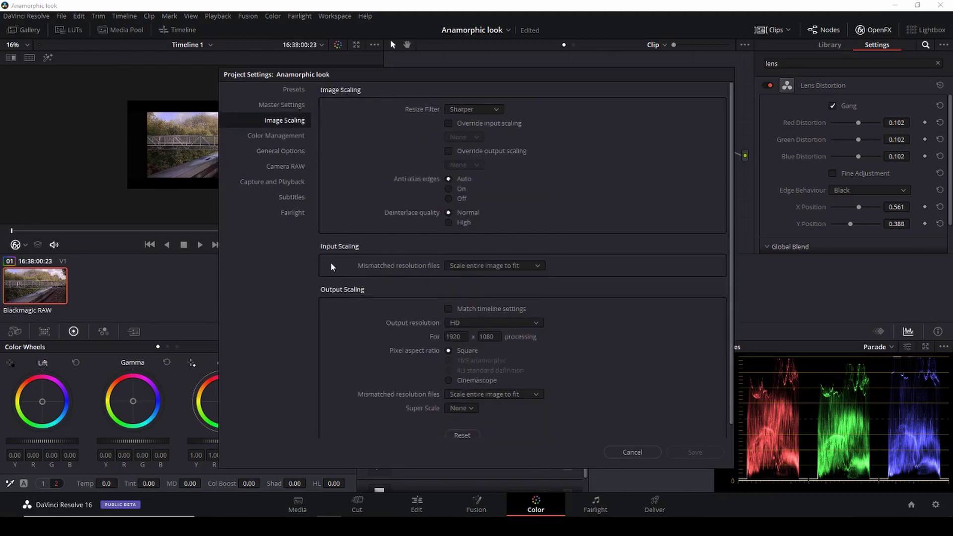
{"action": "left_click", "coordinate": [540, 267]}
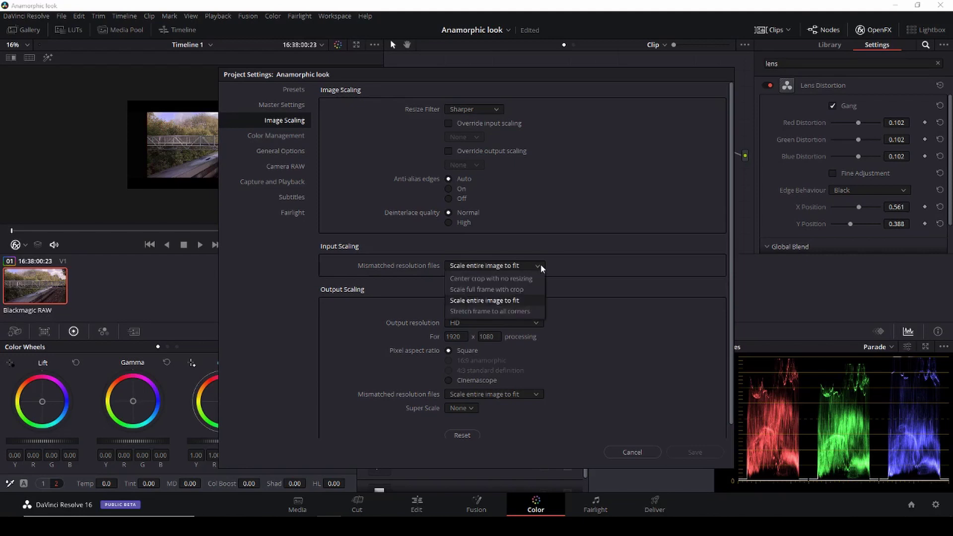
{"action": "left_click", "coordinate": [516, 290]}
{"action": "left_click", "coordinate": [700, 452]}
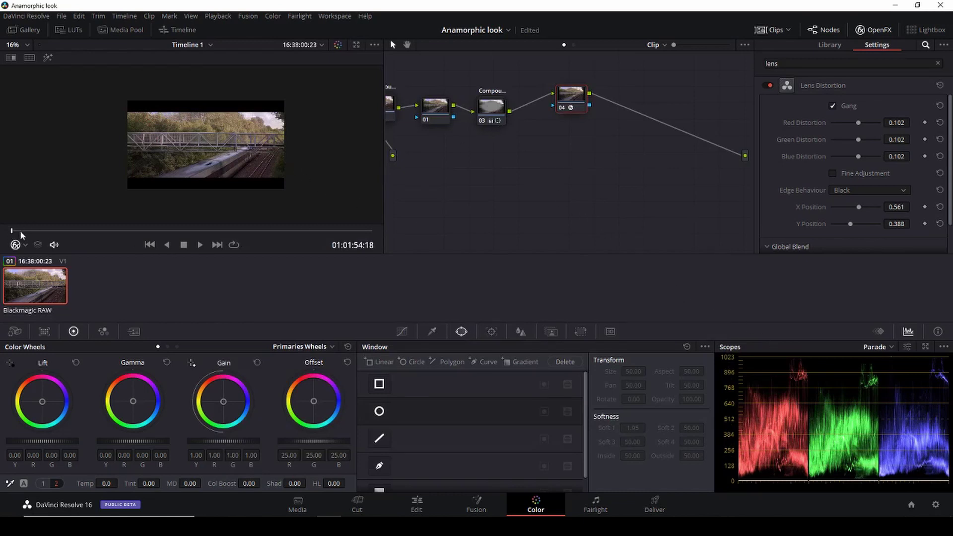
- Play the widescreen bridge clip, then replay it from the Edit page timeline
{"action": "key", "text": "space"}
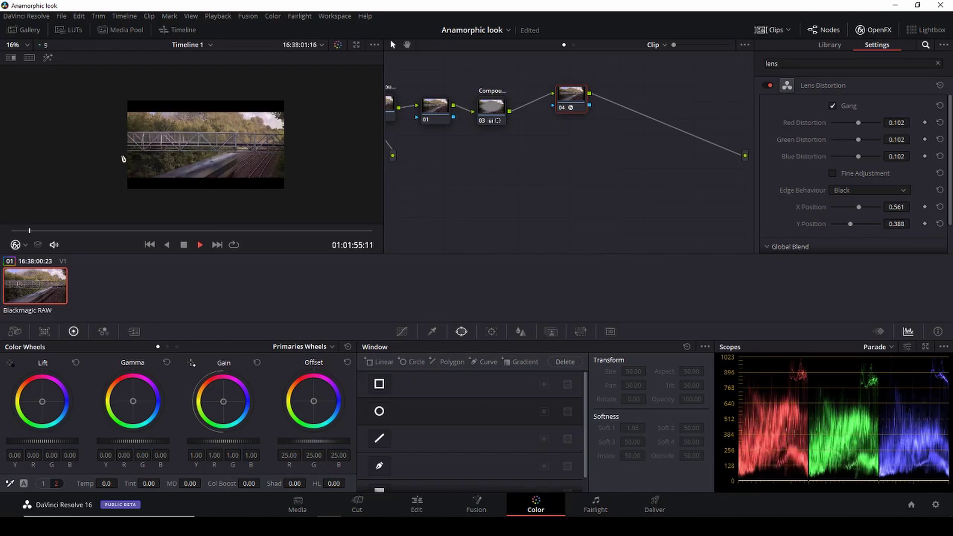
{"action": "key", "text": "space"}
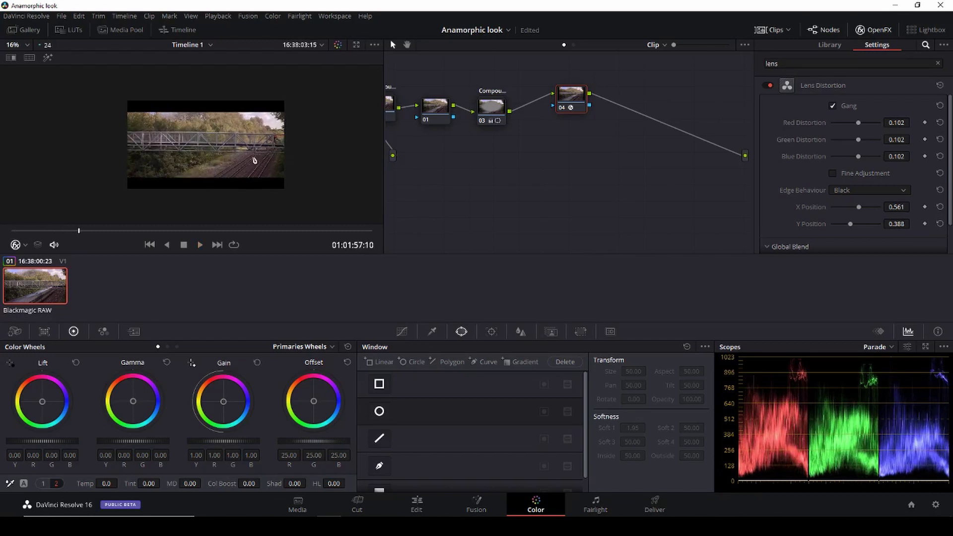
{"action": "left_click", "coordinate": [417, 504]}
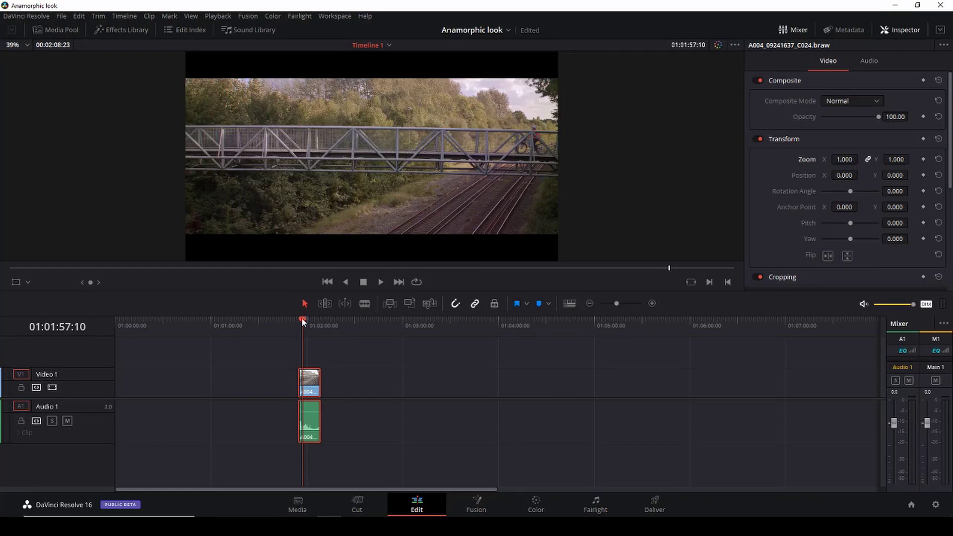
{"action": "left_click_drag", "start_coordinate": [301, 321], "coordinate": [299, 320]}
{"action": "key", "text": "space"}
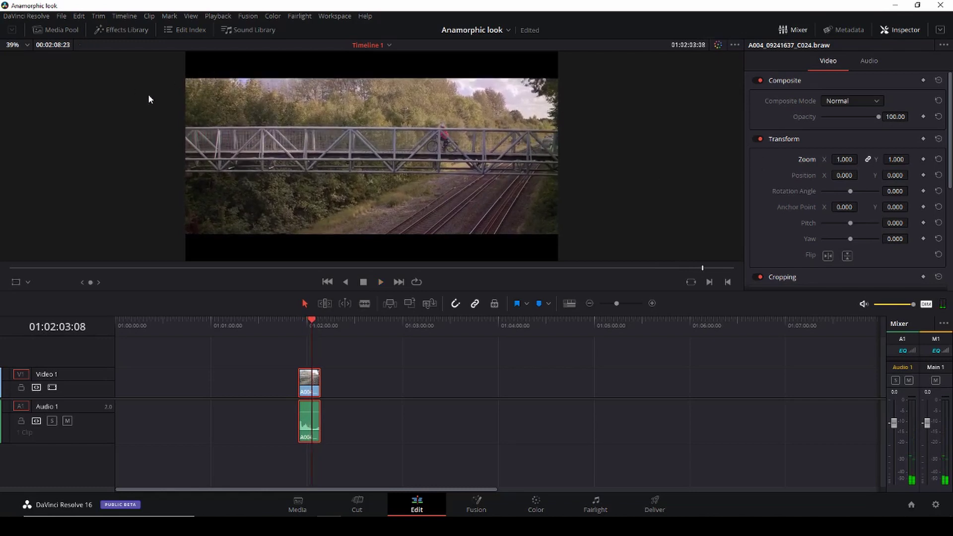
{"action": "scroll", "coordinate": [422, 148], "scroll_direction": "down", "scroll_amount": 2}
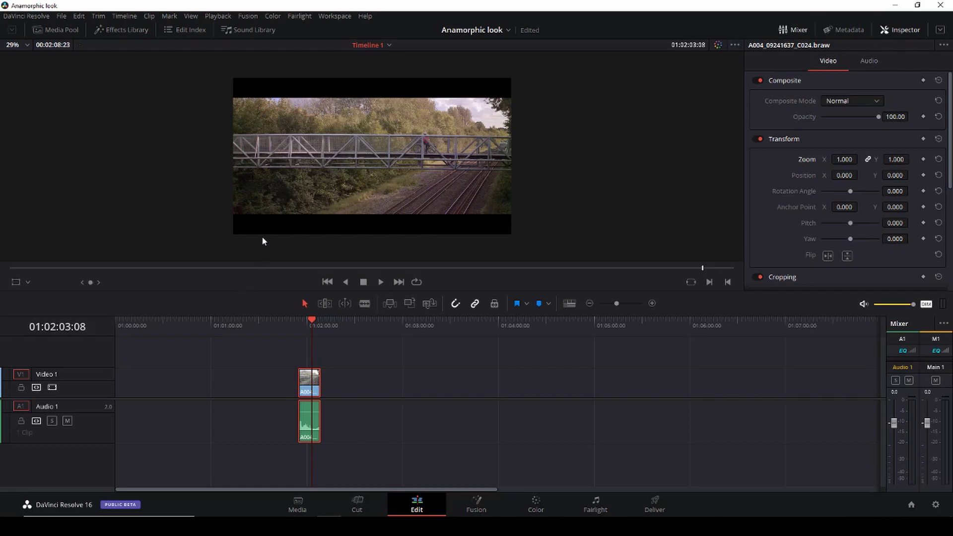
- On the Deliver page, set a custom render resolution of 1920 x 800
{"action": "left_click", "coordinate": [656, 505]}
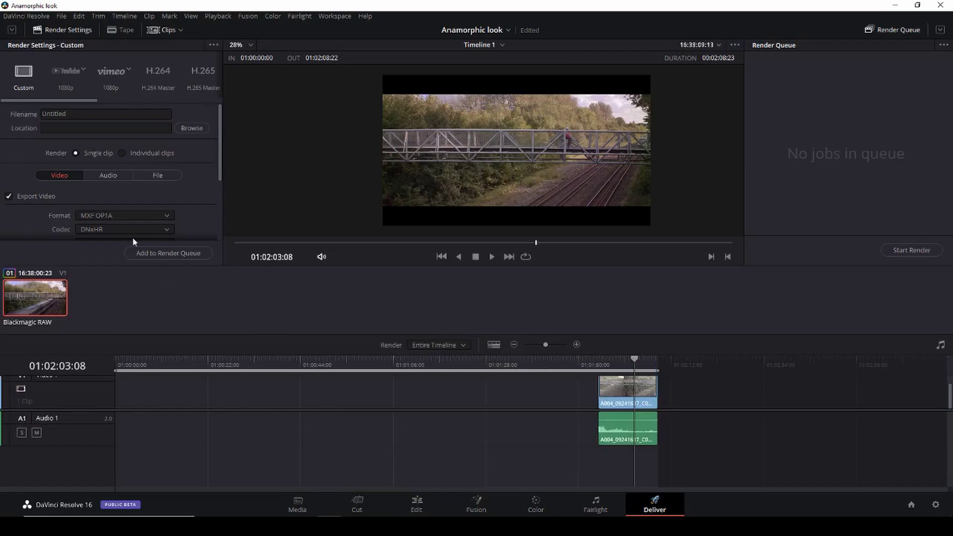
{"action": "scroll", "coordinate": [198, 184], "scroll_direction": "down", "scroll_amount": 4}
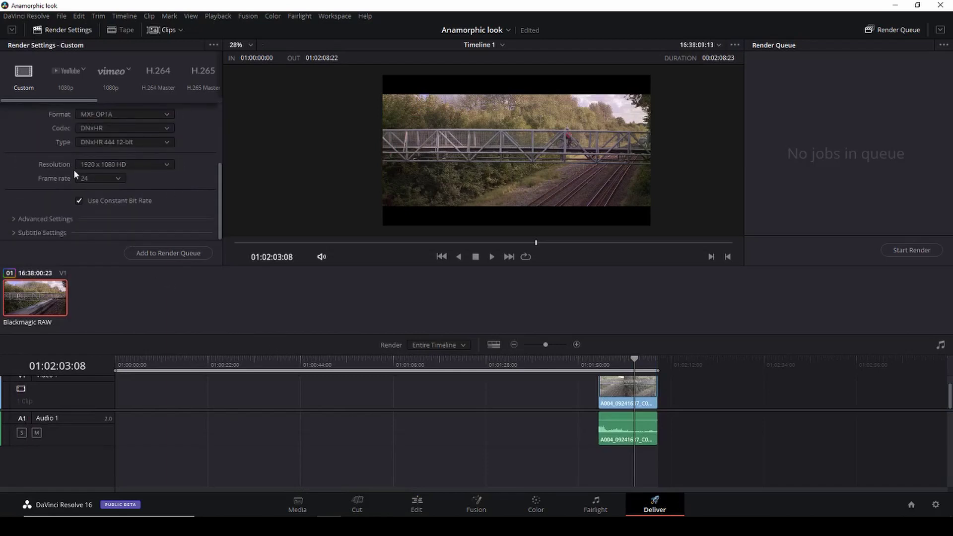
{"action": "left_click", "coordinate": [169, 167]}
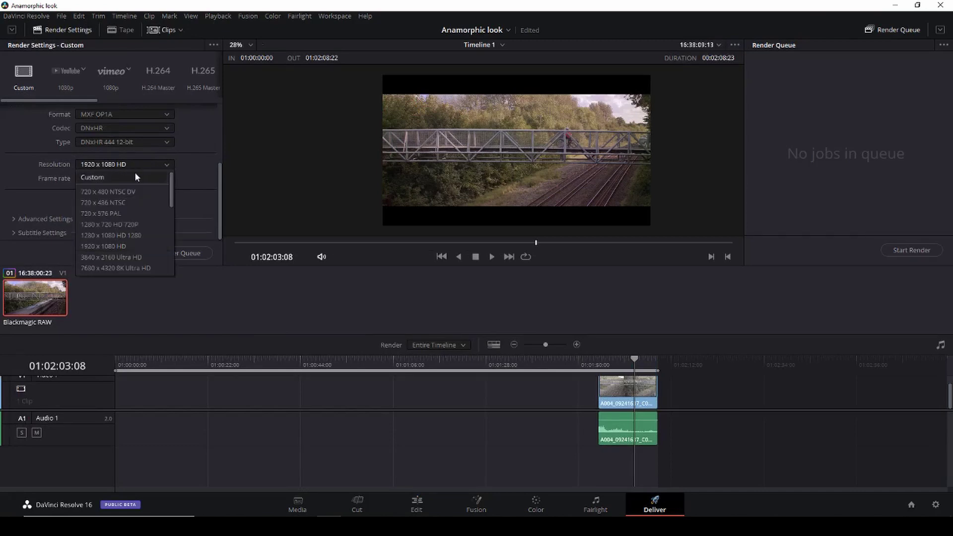
{"action": "left_click", "coordinate": [135, 174]}
{"action": "left_click", "coordinate": [151, 179]}
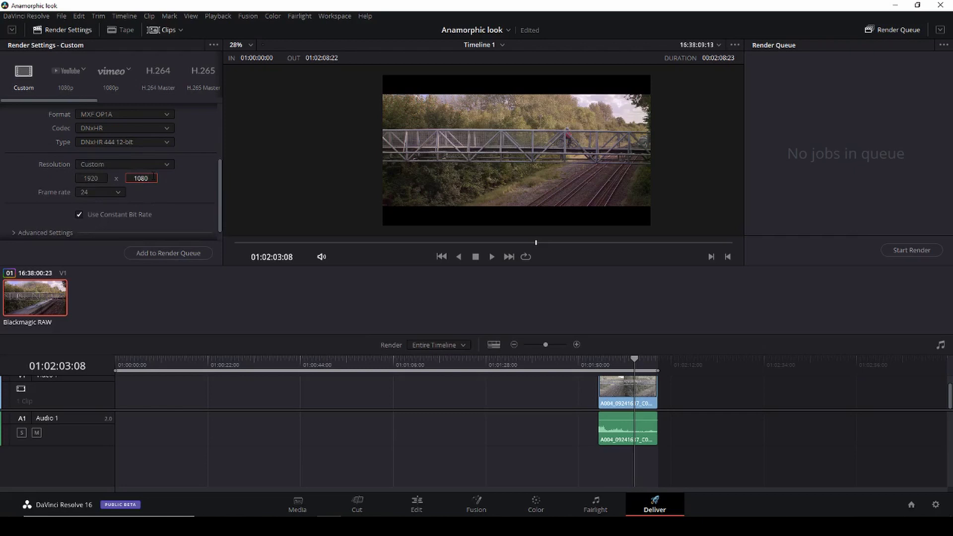
{"action": "key", "text": "BackSpace"}
{"action": "key", "text": "BackSpace"}
{"action": "key", "text": "BackSpace"}
{"action": "key", "text": "BackSpace"}
{"action": "type", "text": "800"}
{"action": "key", "text": "Return"}
{"action": "left_click_drag", "start_coordinate": [632, 358], "coordinate": [608, 361]}
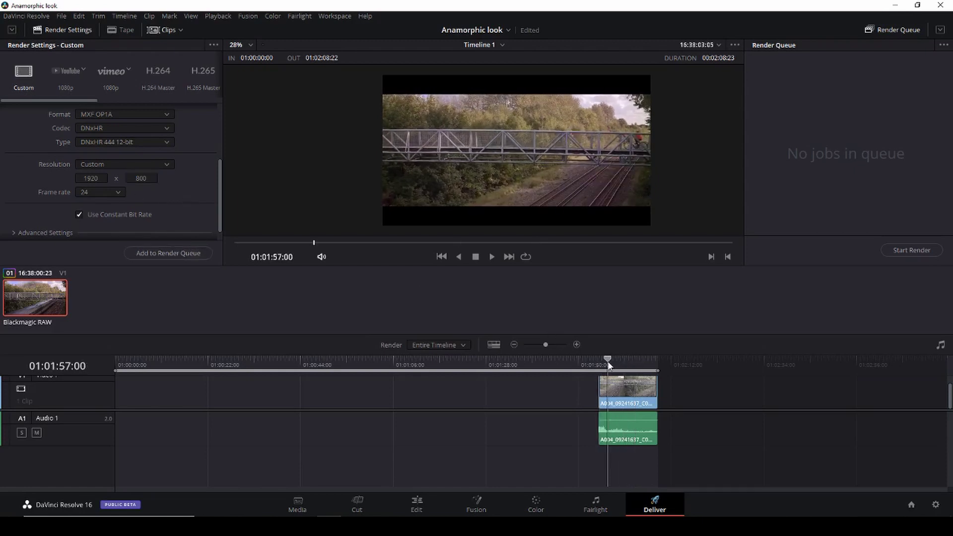